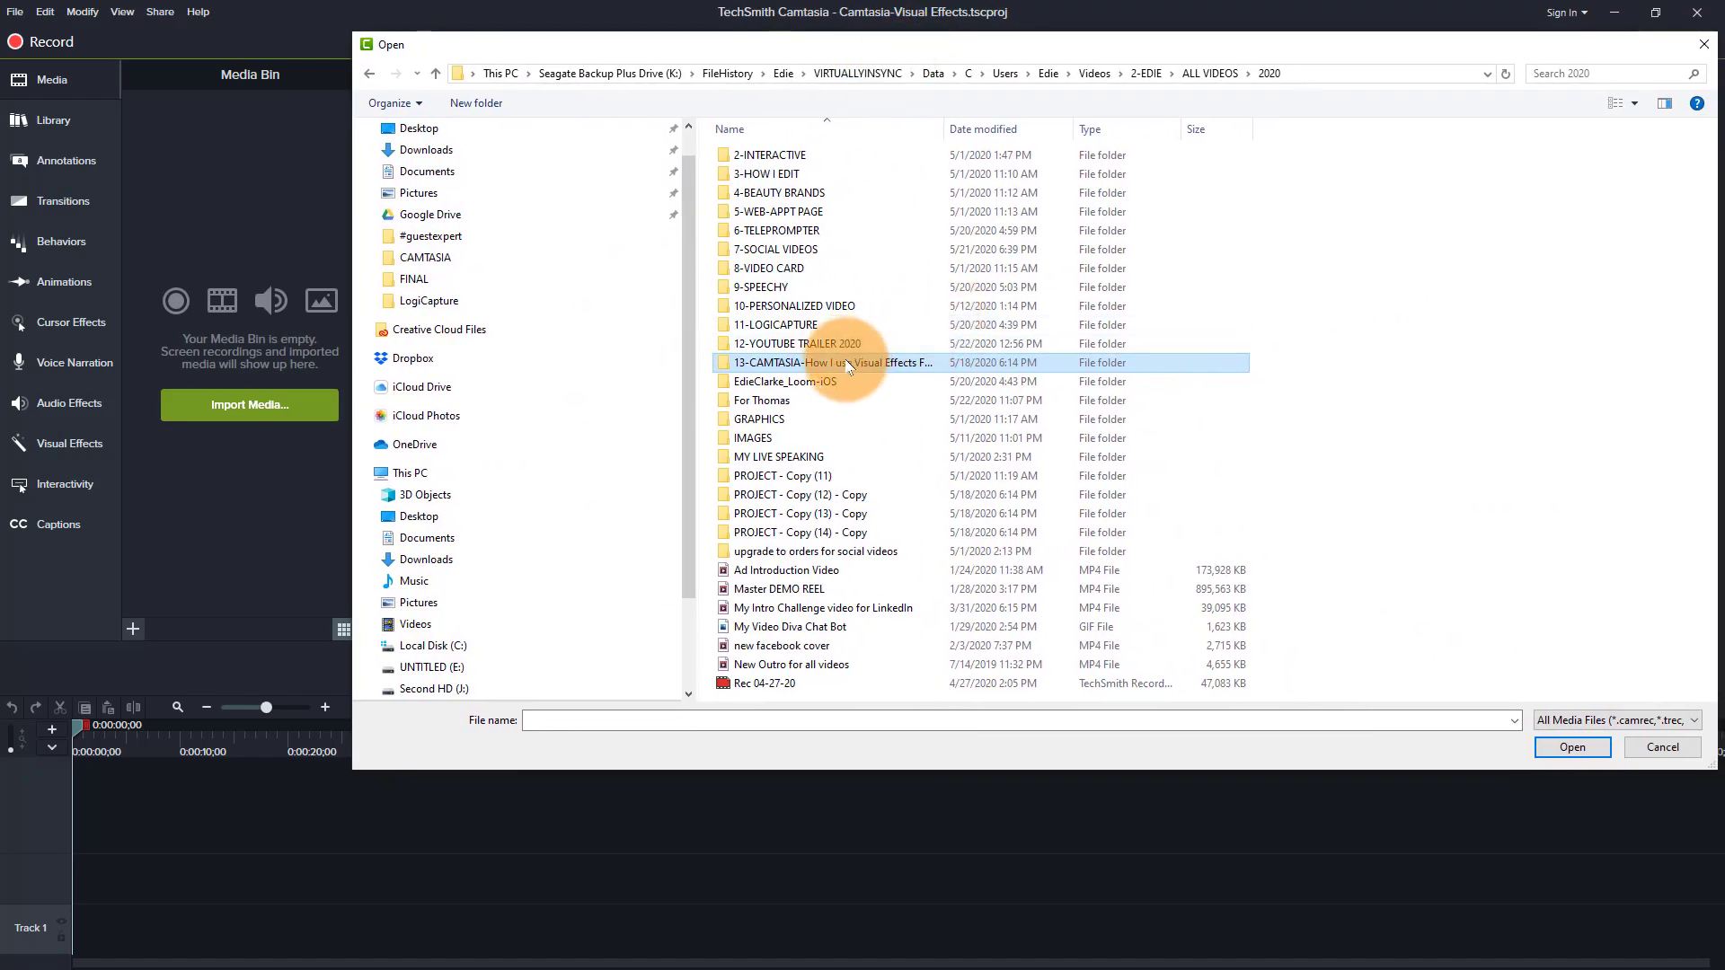
Browse to 13-CAMTASIA > FOOTAGE > RAW > exposure and import all three video files.
double_click(848, 363)
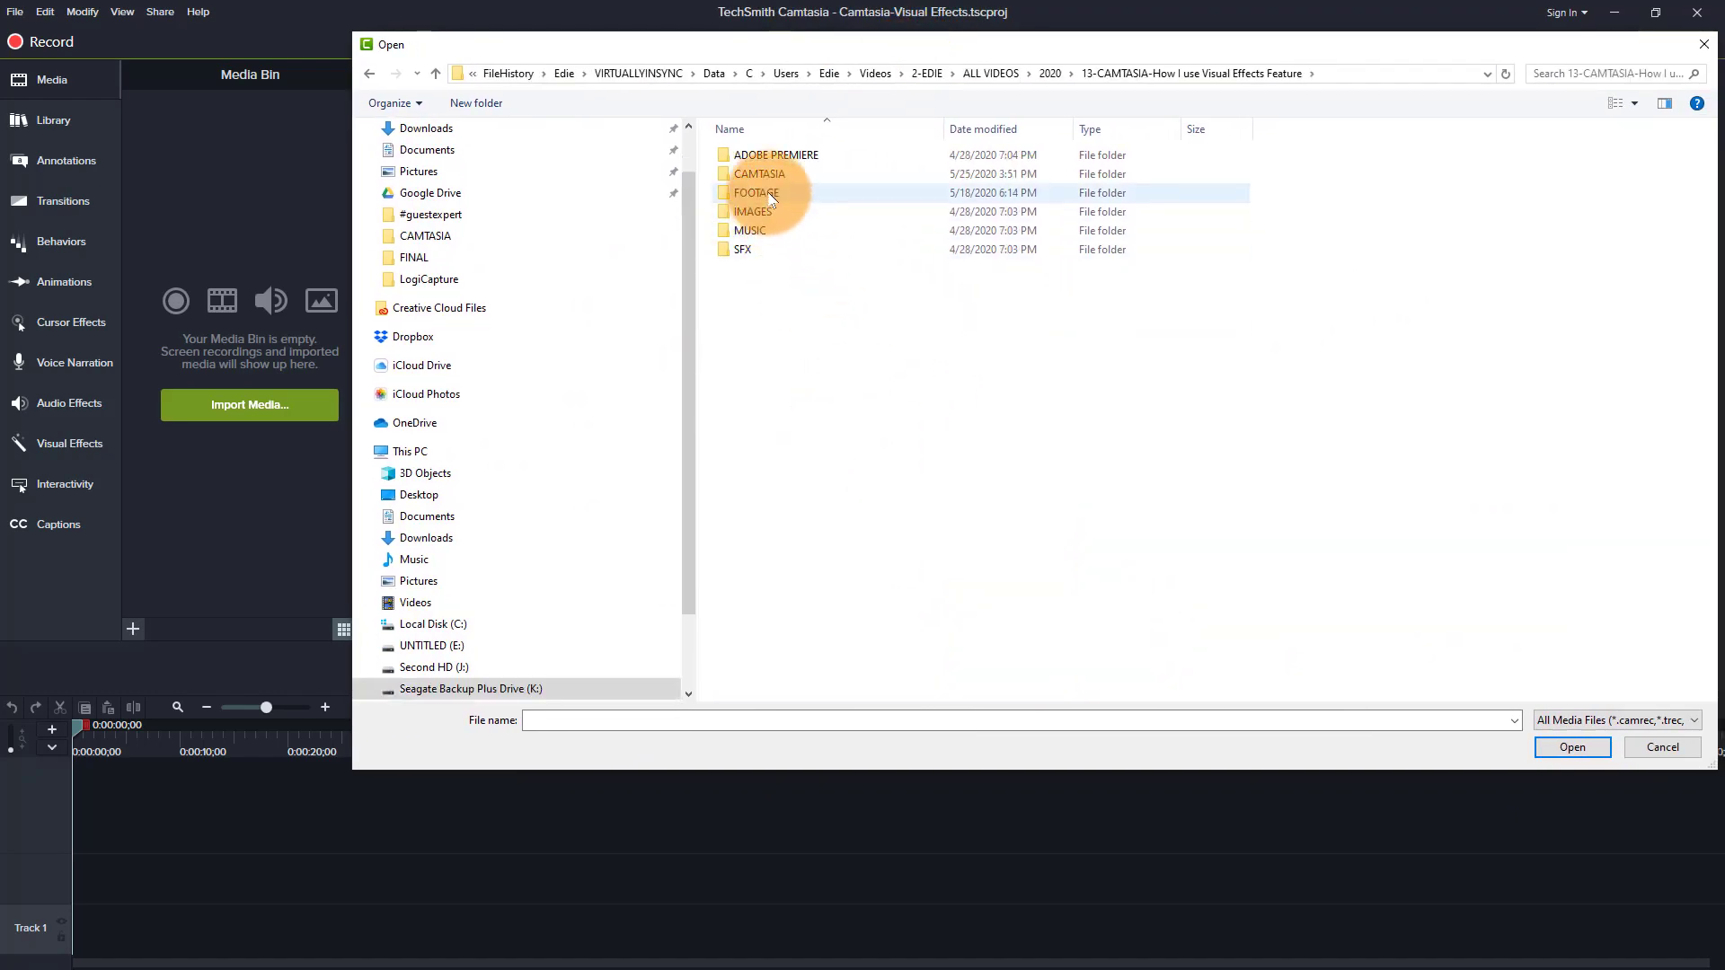
double_click(768, 194)
double_click(745, 155)
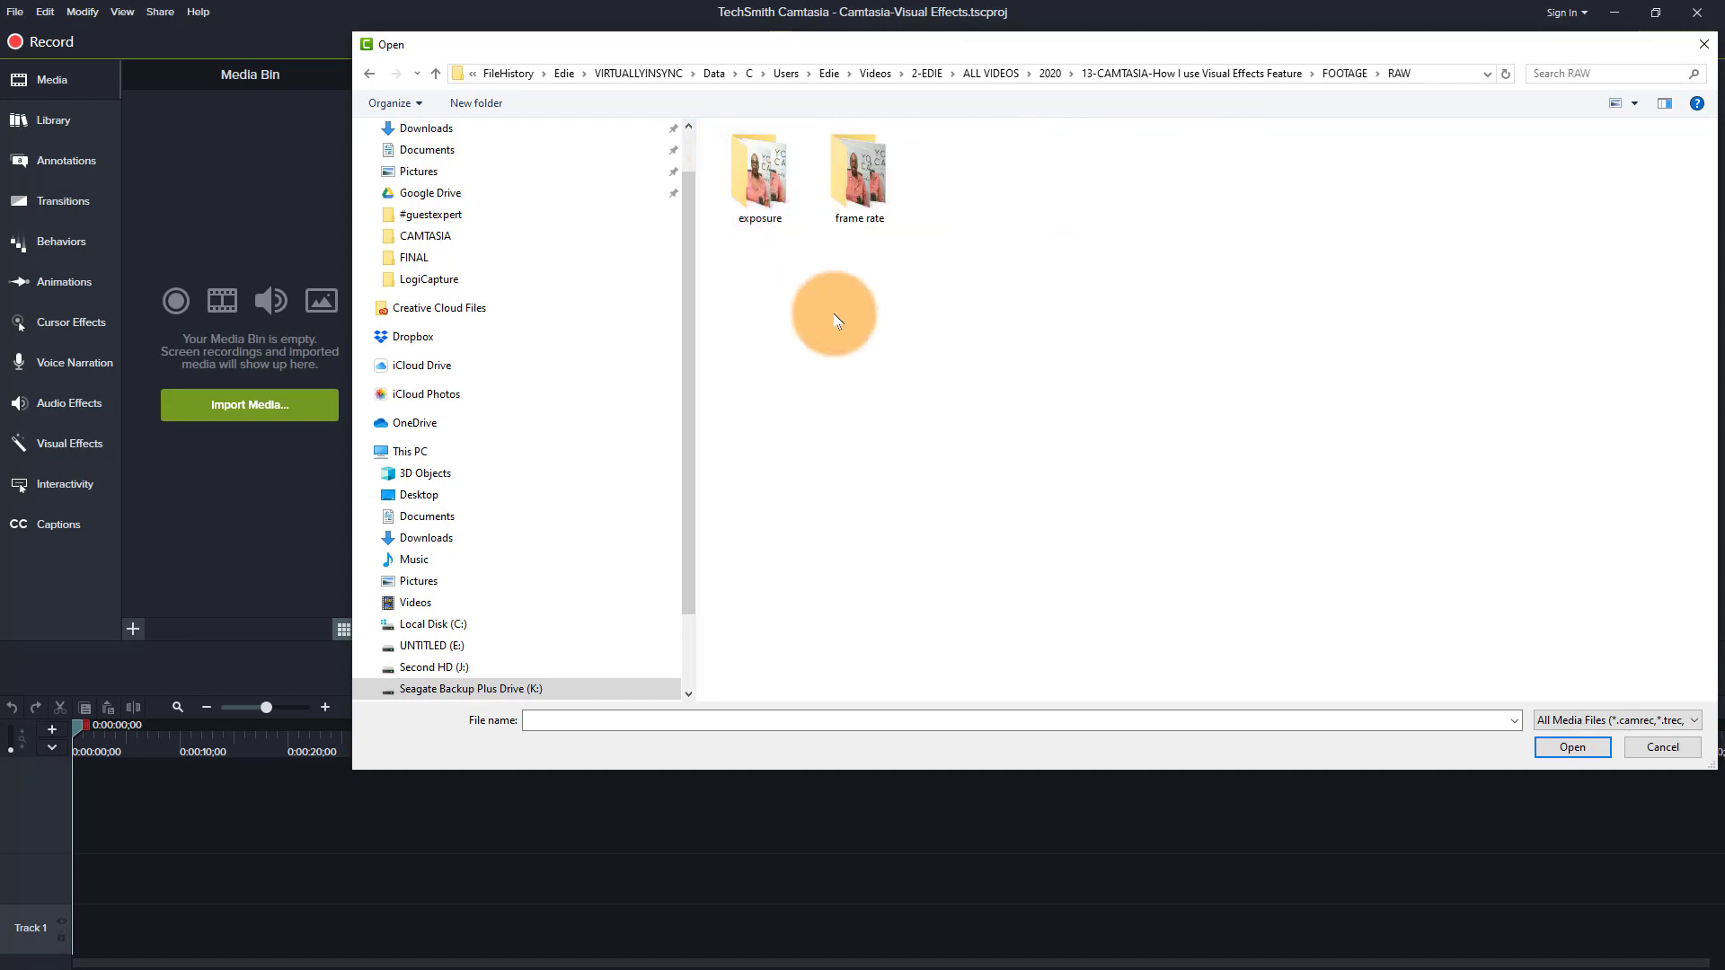
double_click(757, 185)
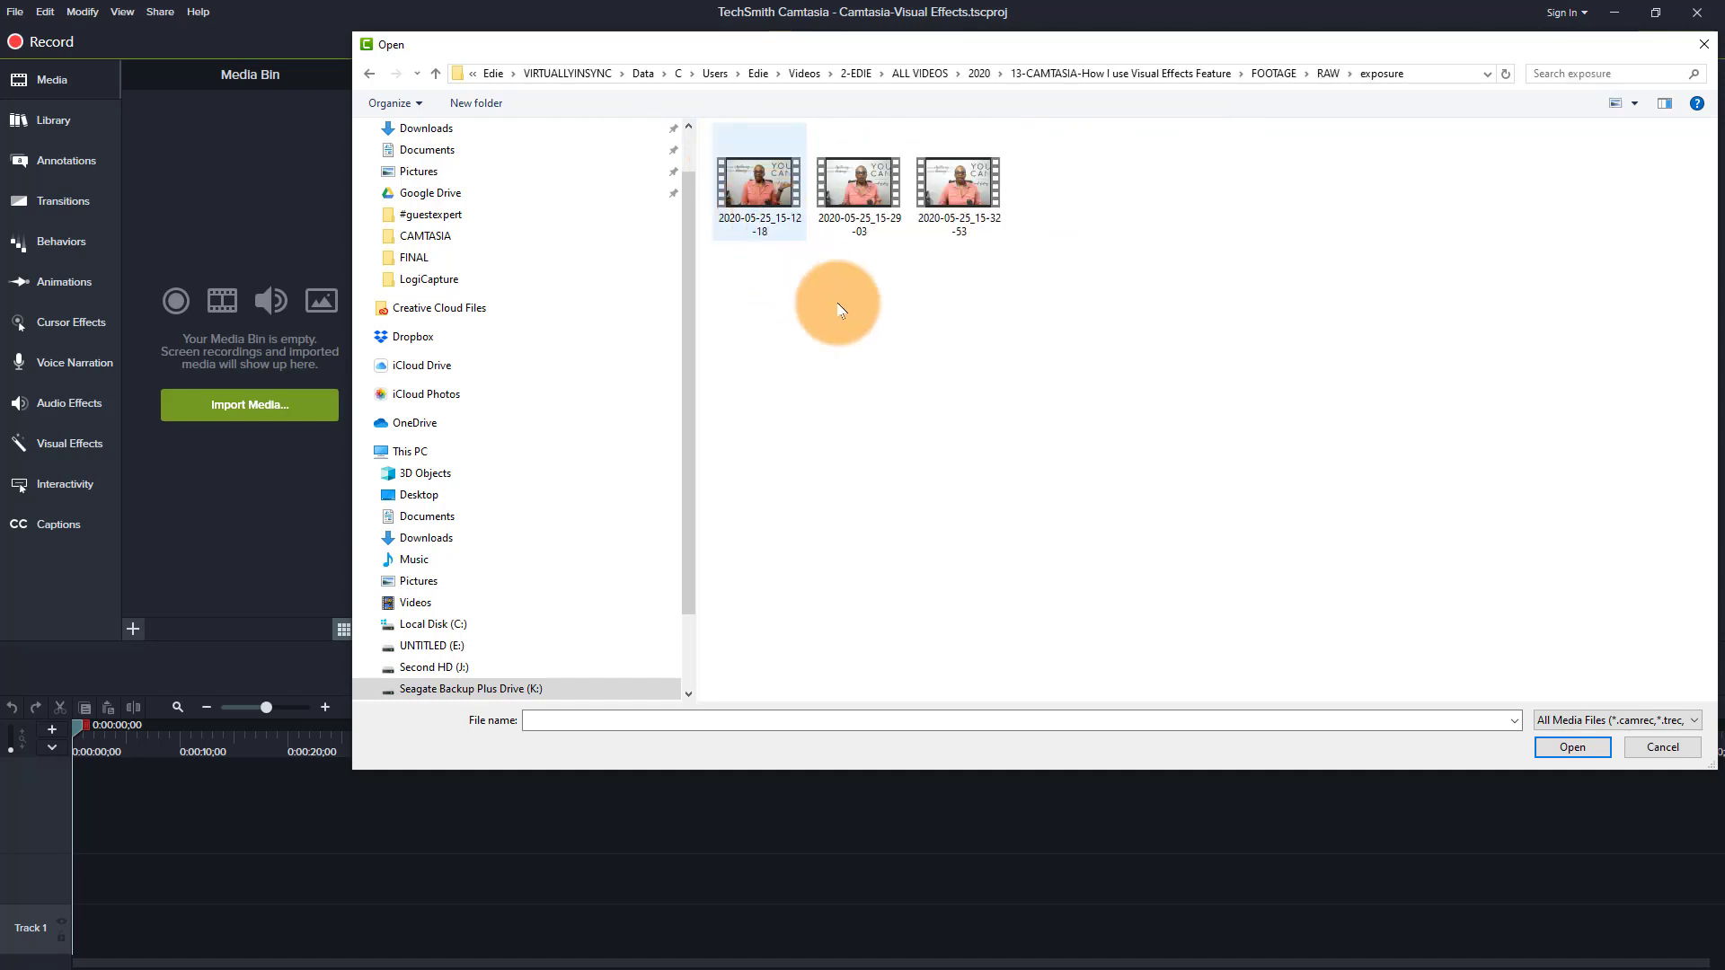
left_click_drag(996, 254, 741, 191)
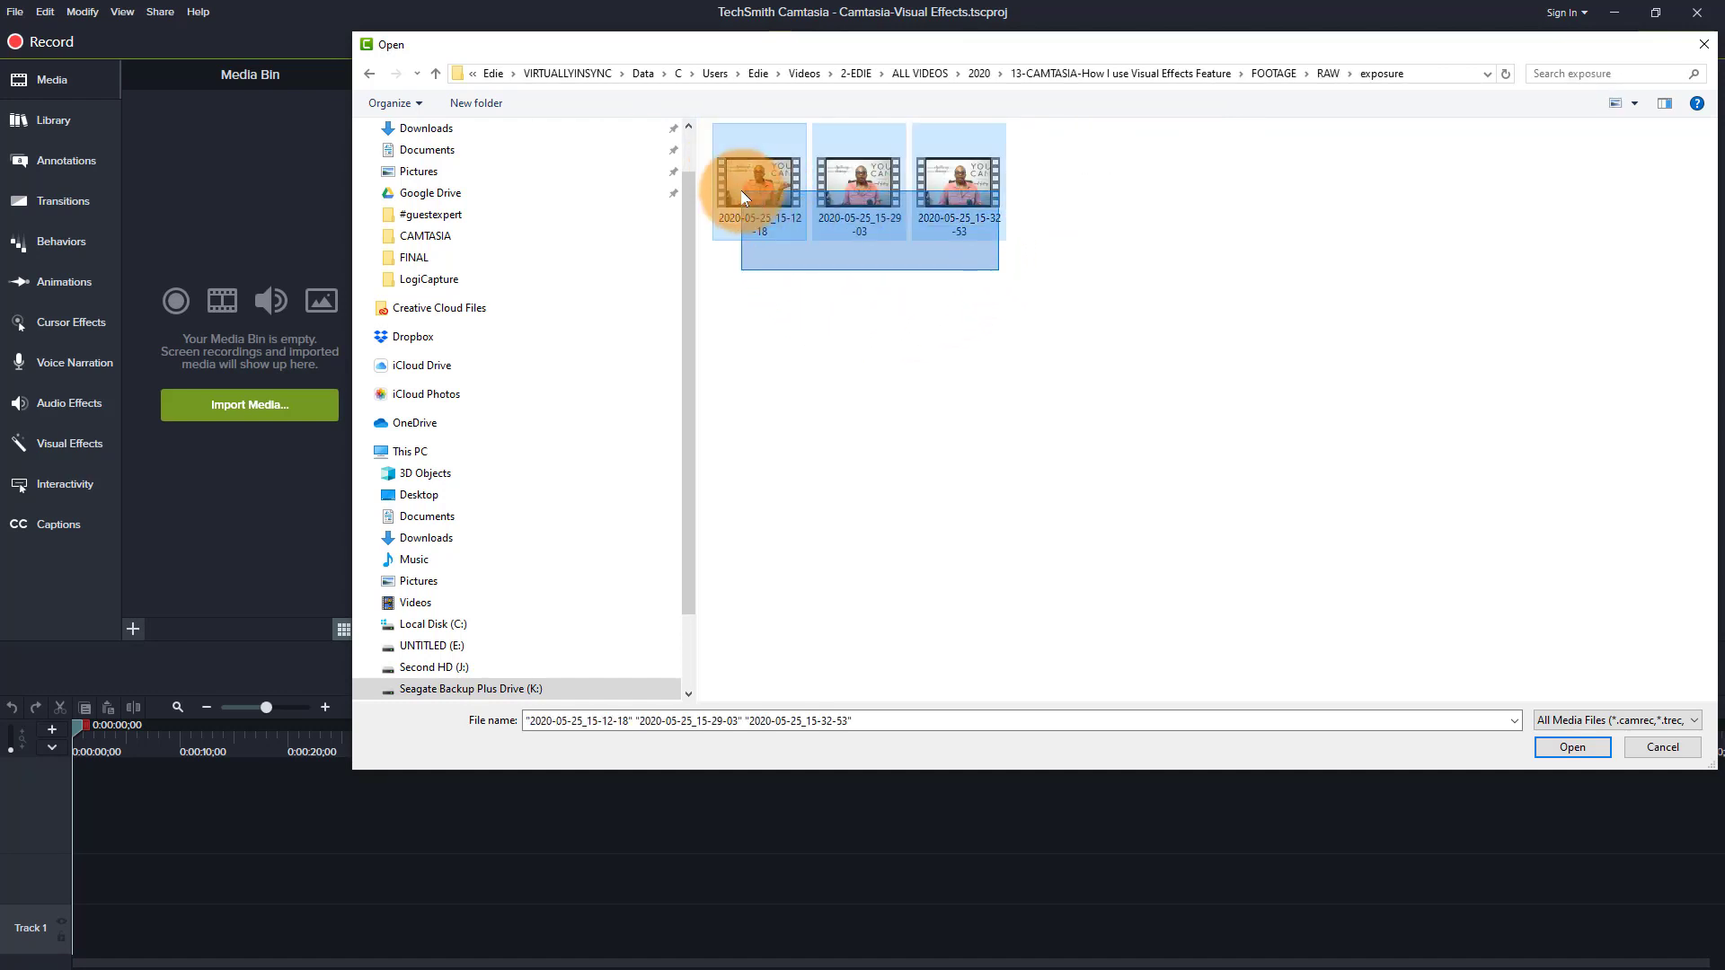
left_click(1579, 748)
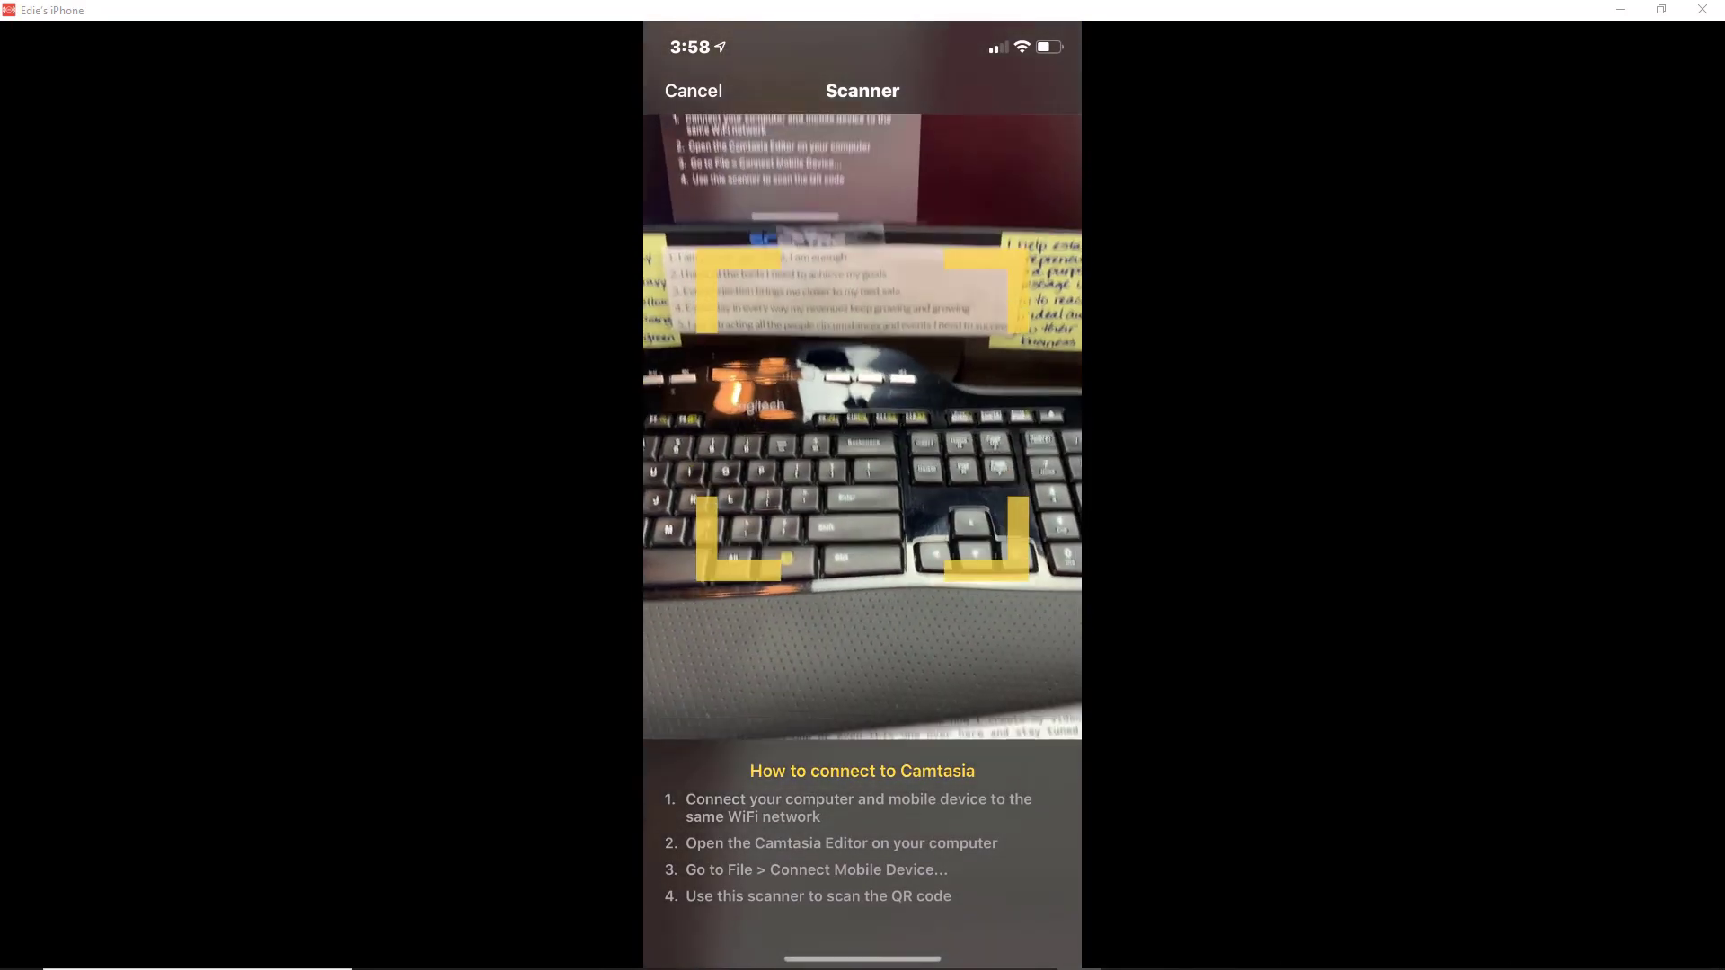
Transfer the phone capture via File > Connect Mobile Device, then put clip 2020-05-25_15-12-18 on Track 1.
left_click(16, 12)
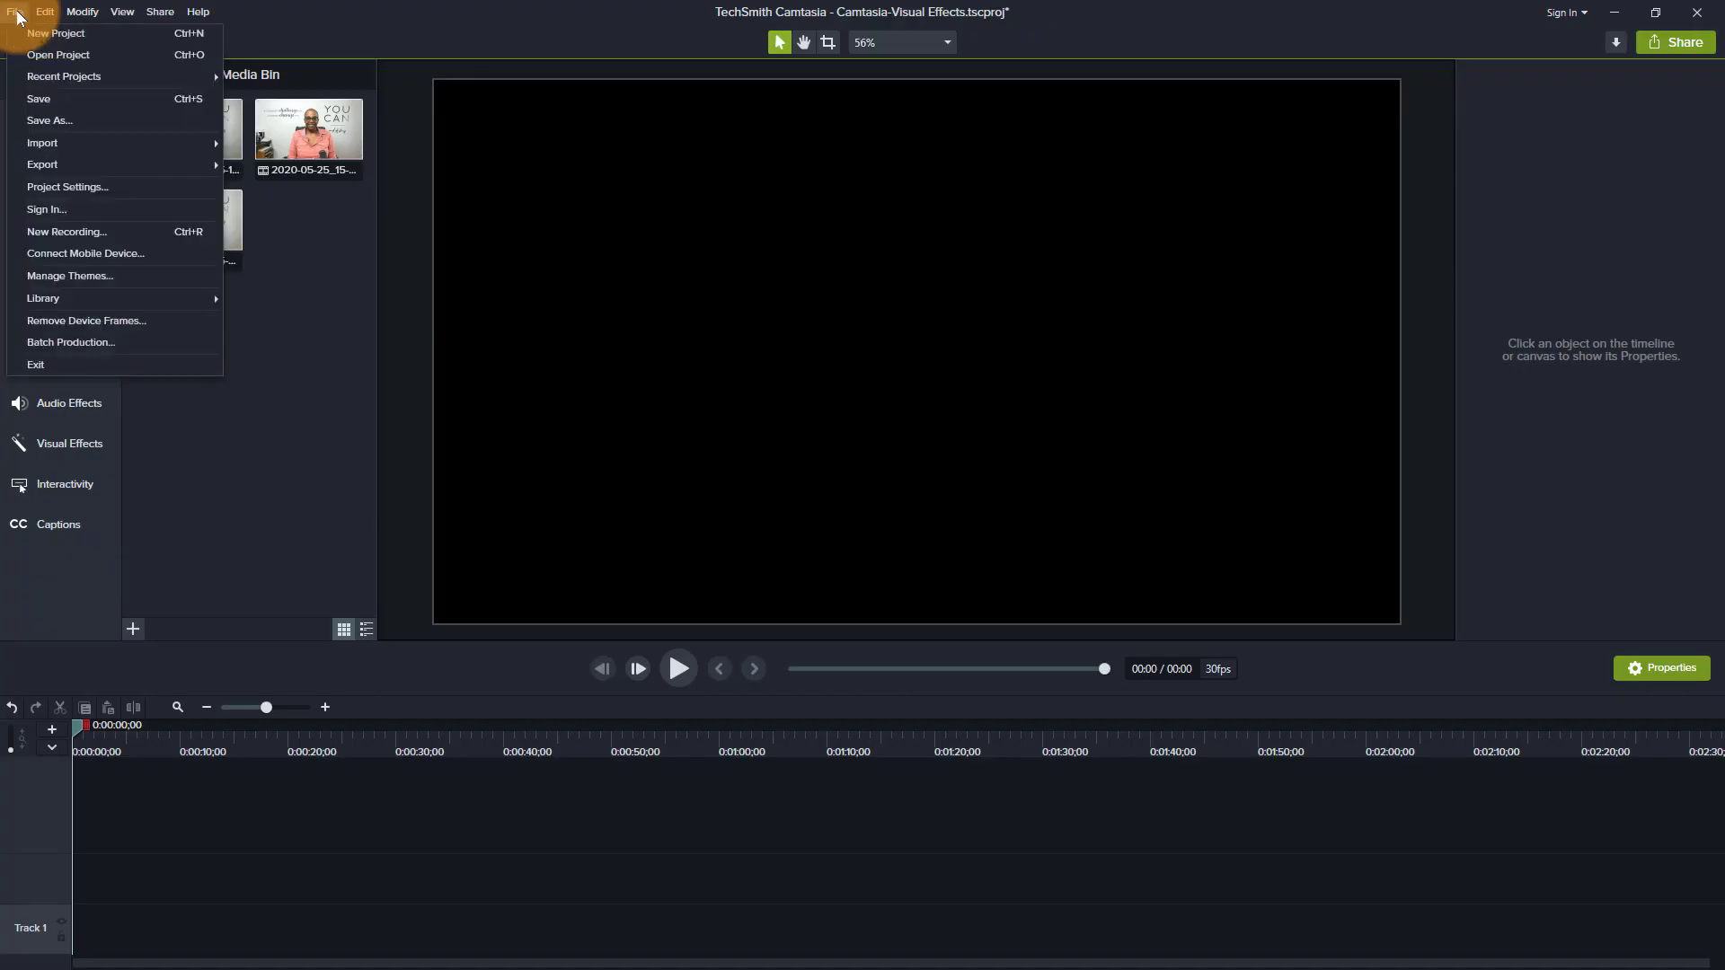
left_click(91, 256)
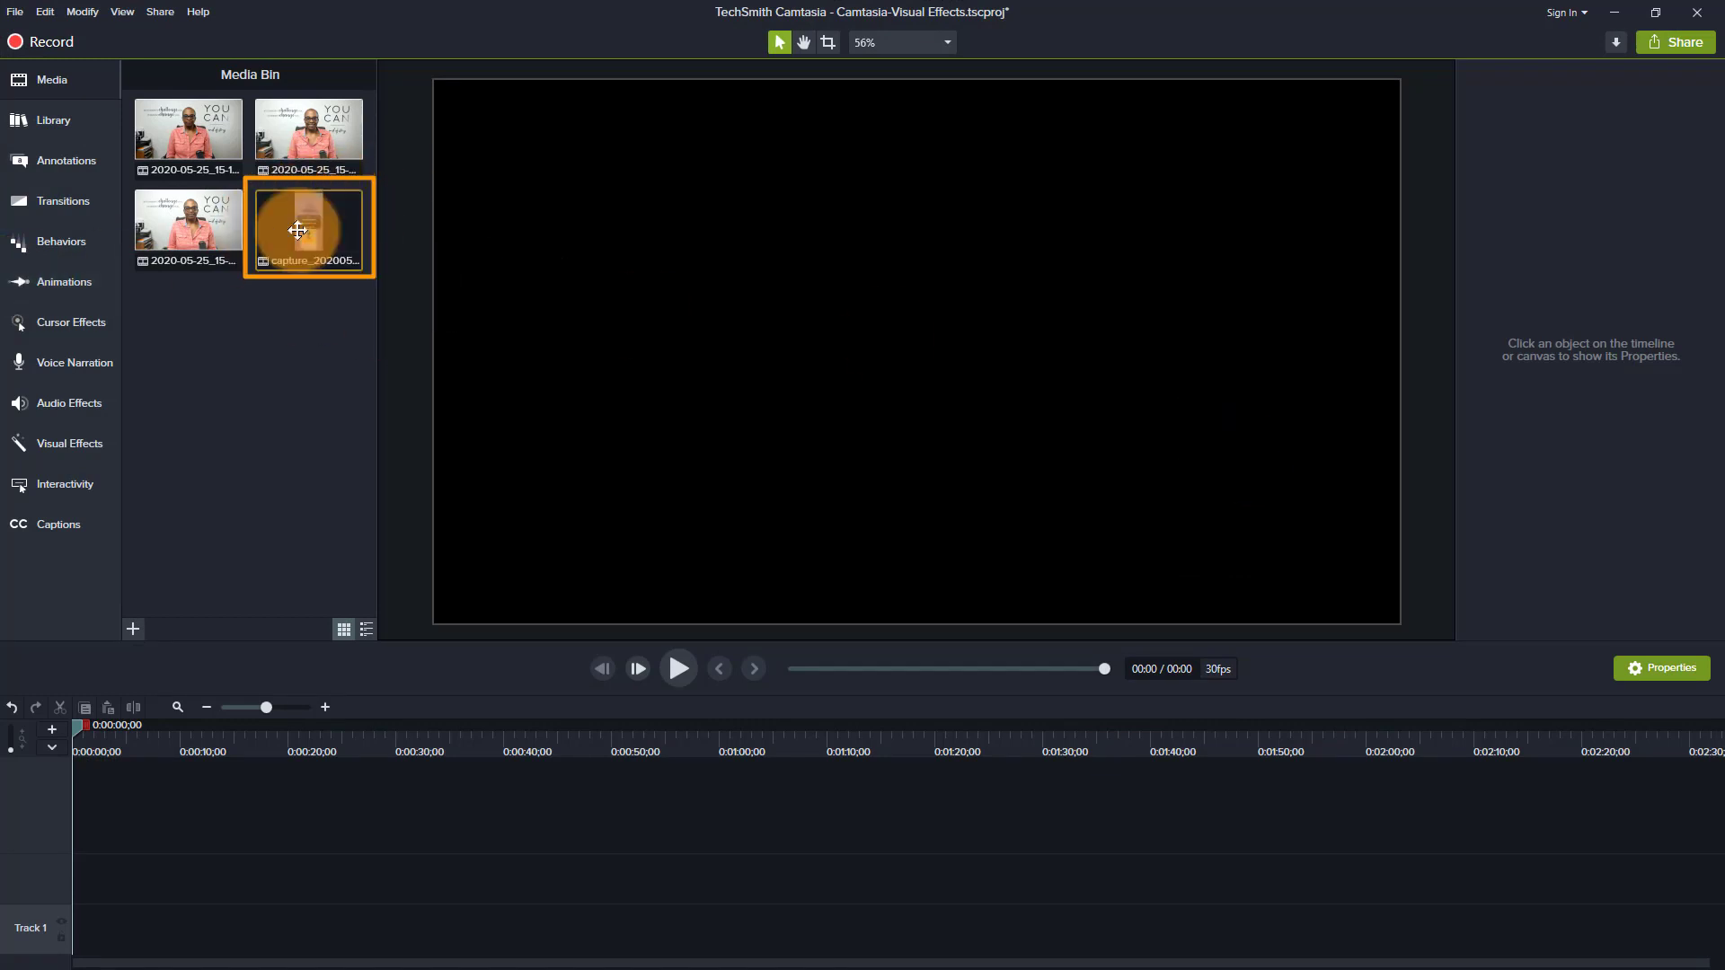
left_click(154, 525)
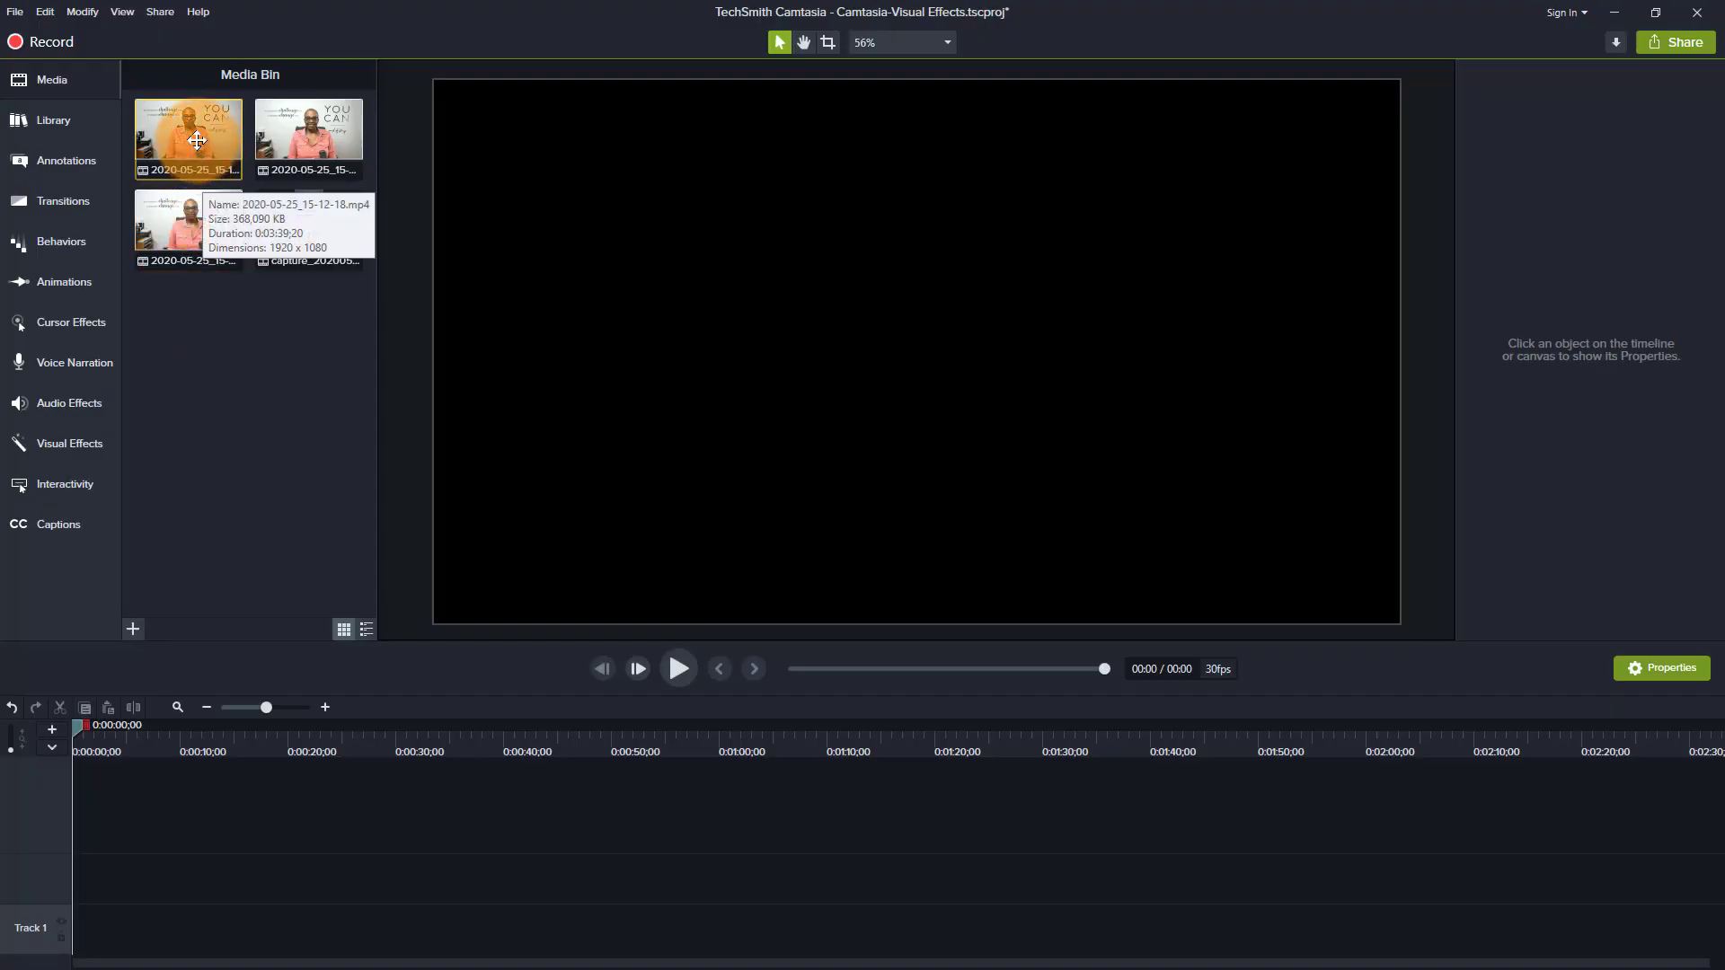
left_click_drag(197, 141, 40, 932)
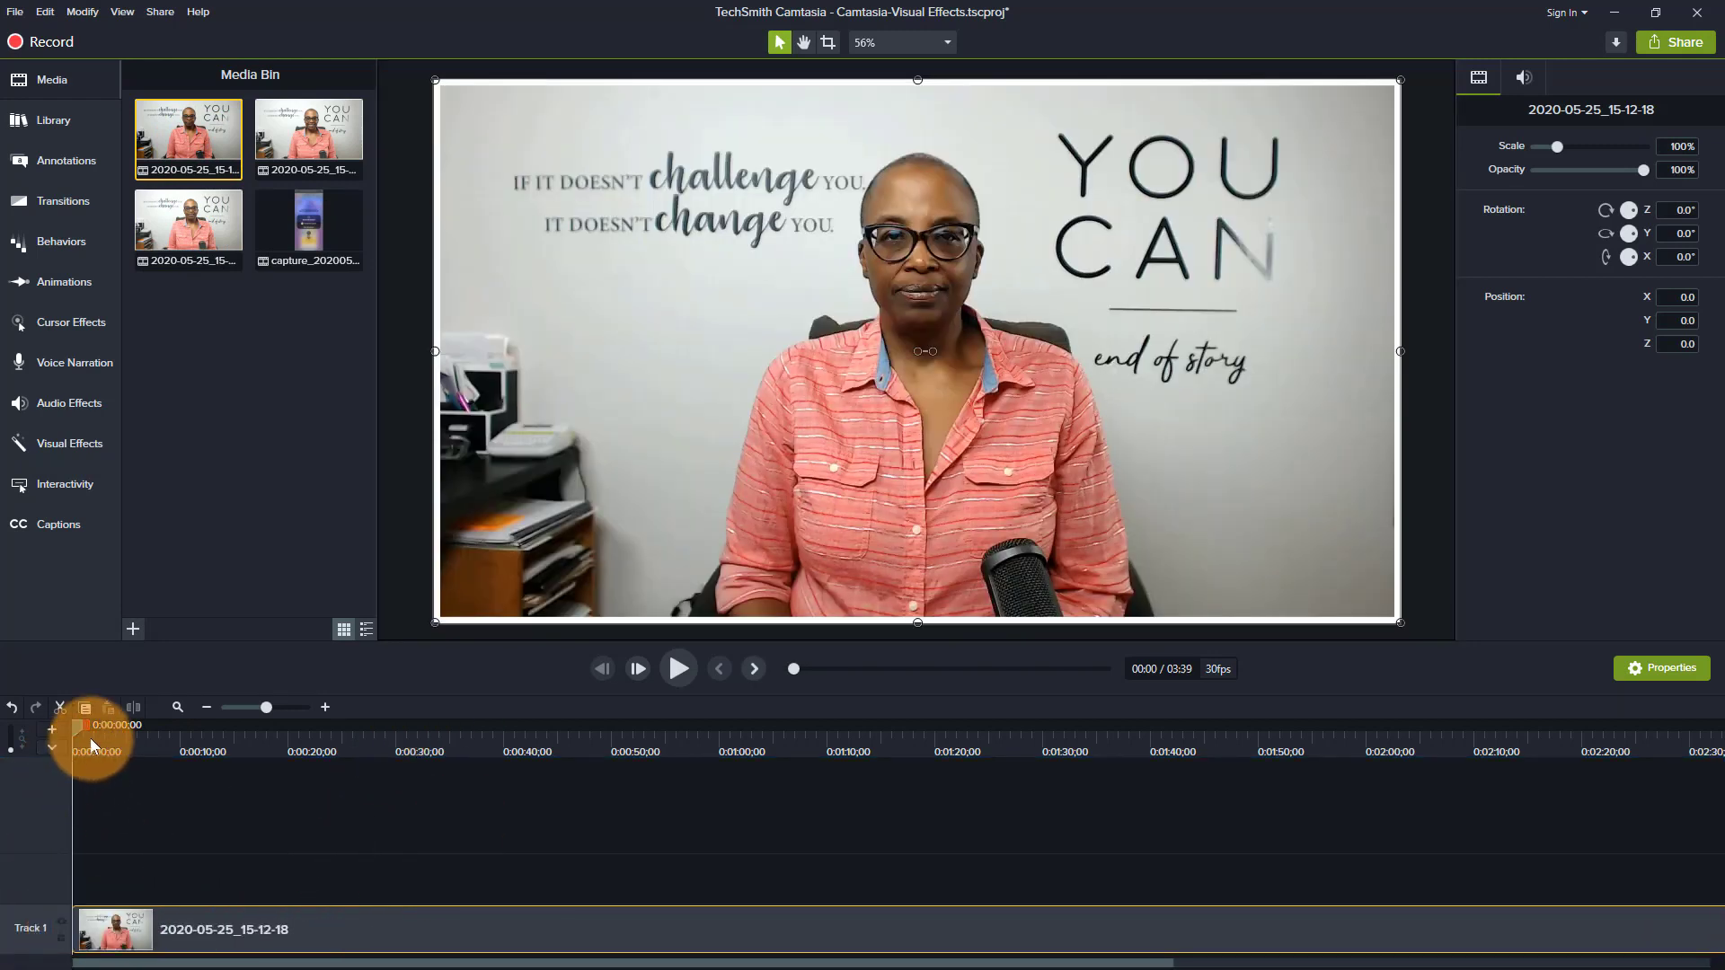
Split the Track 1 clip at 0:00:32;05 and delete the second part.
left_click_drag(89, 736, 424, 758)
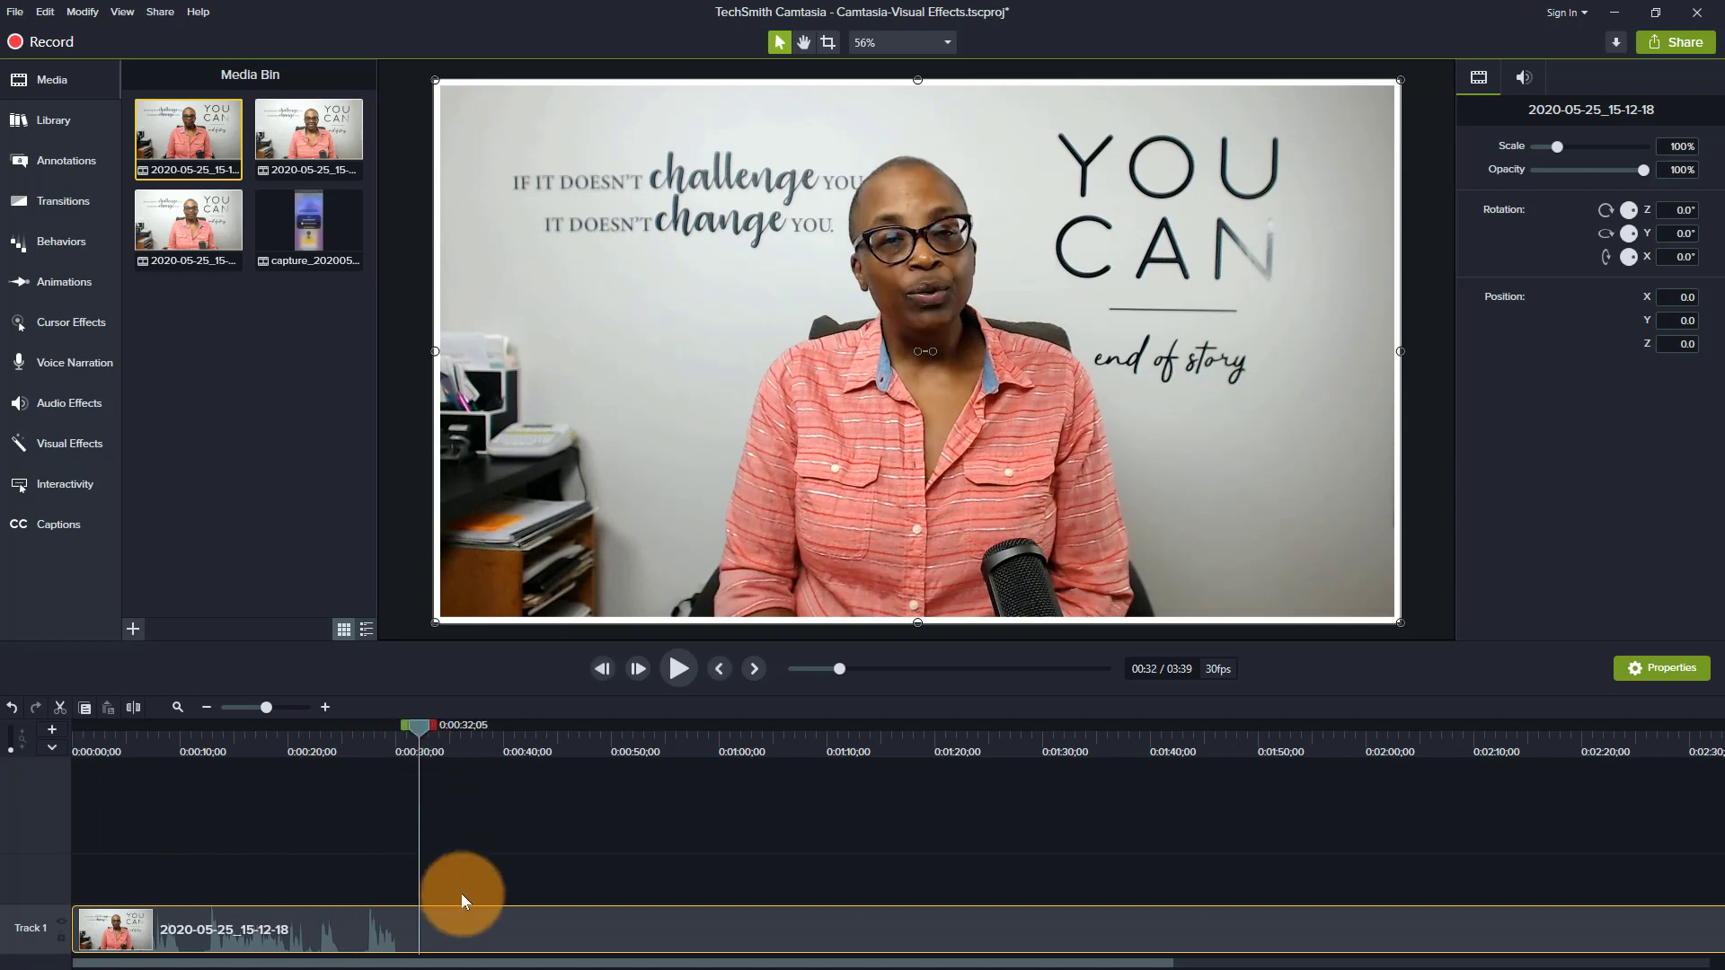
left_click(132, 707)
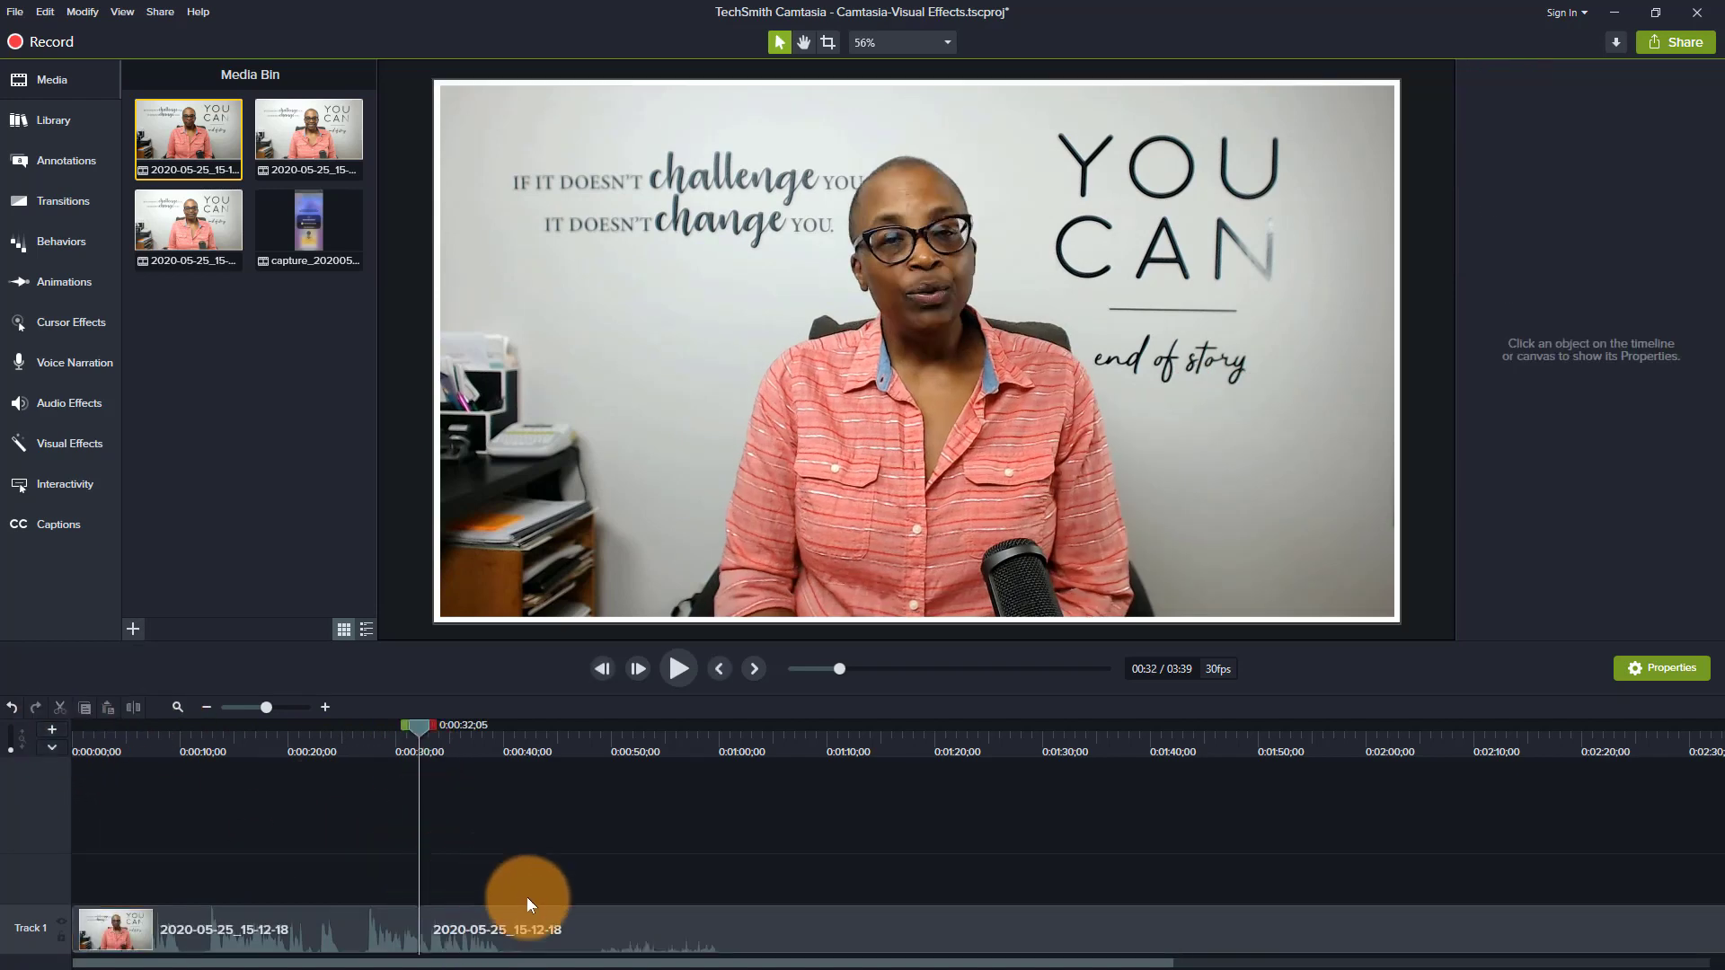
left_click(579, 927)
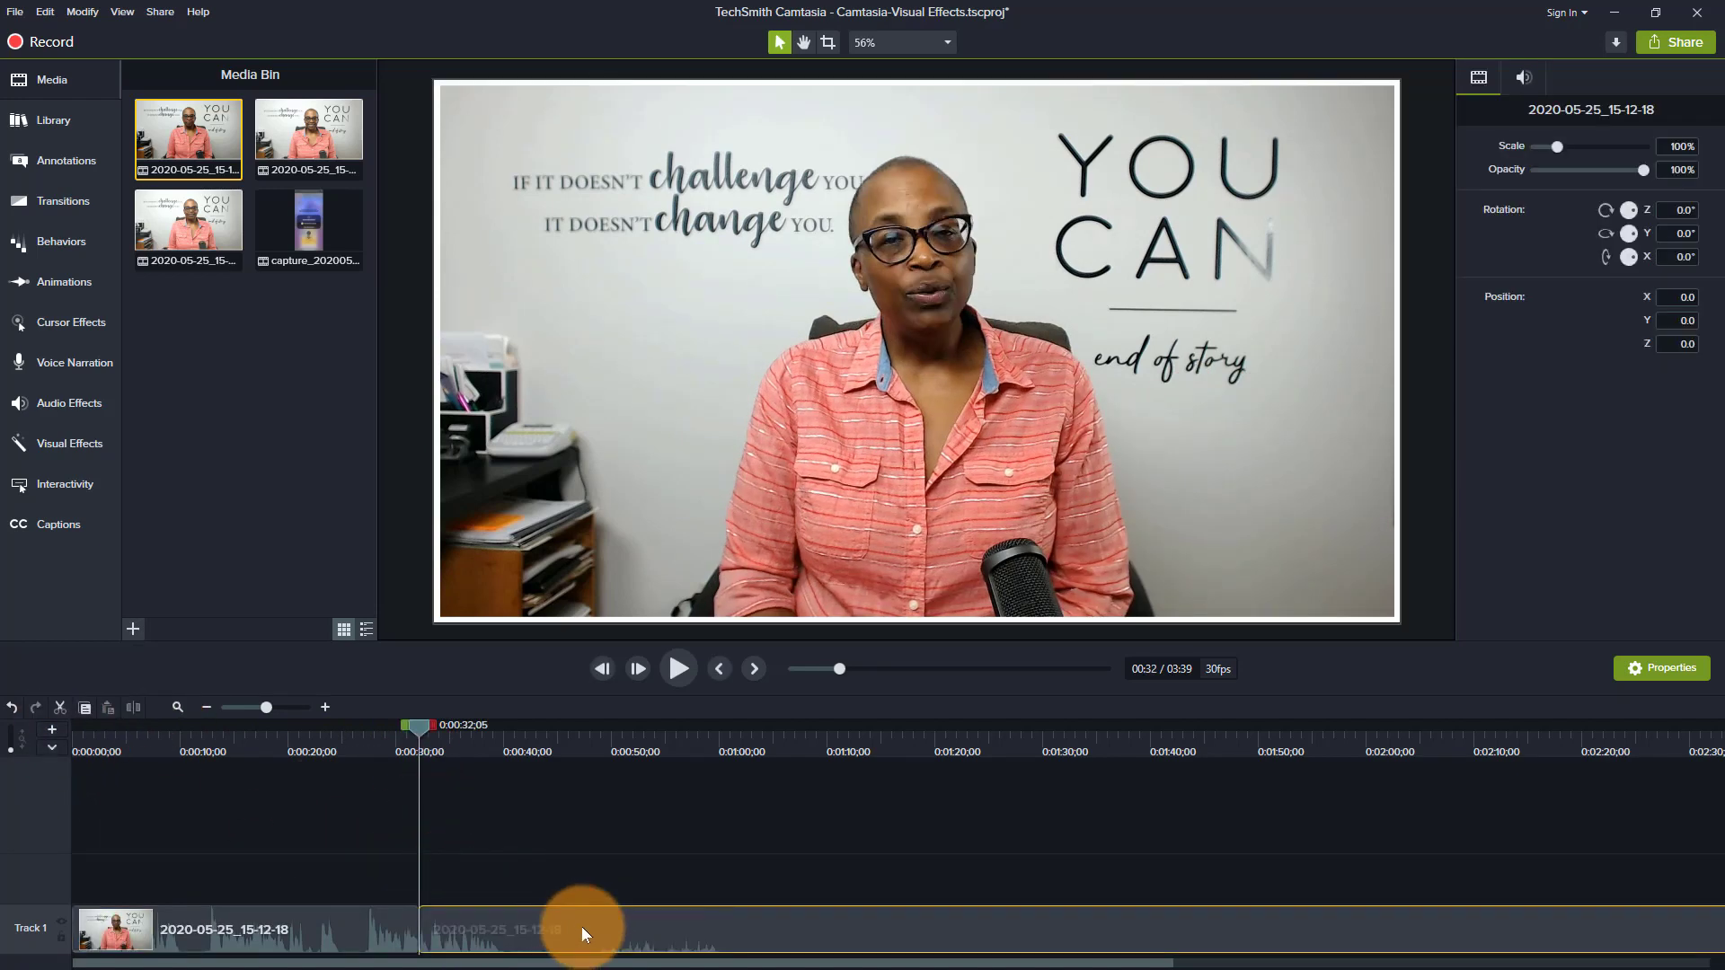
key("Delete")
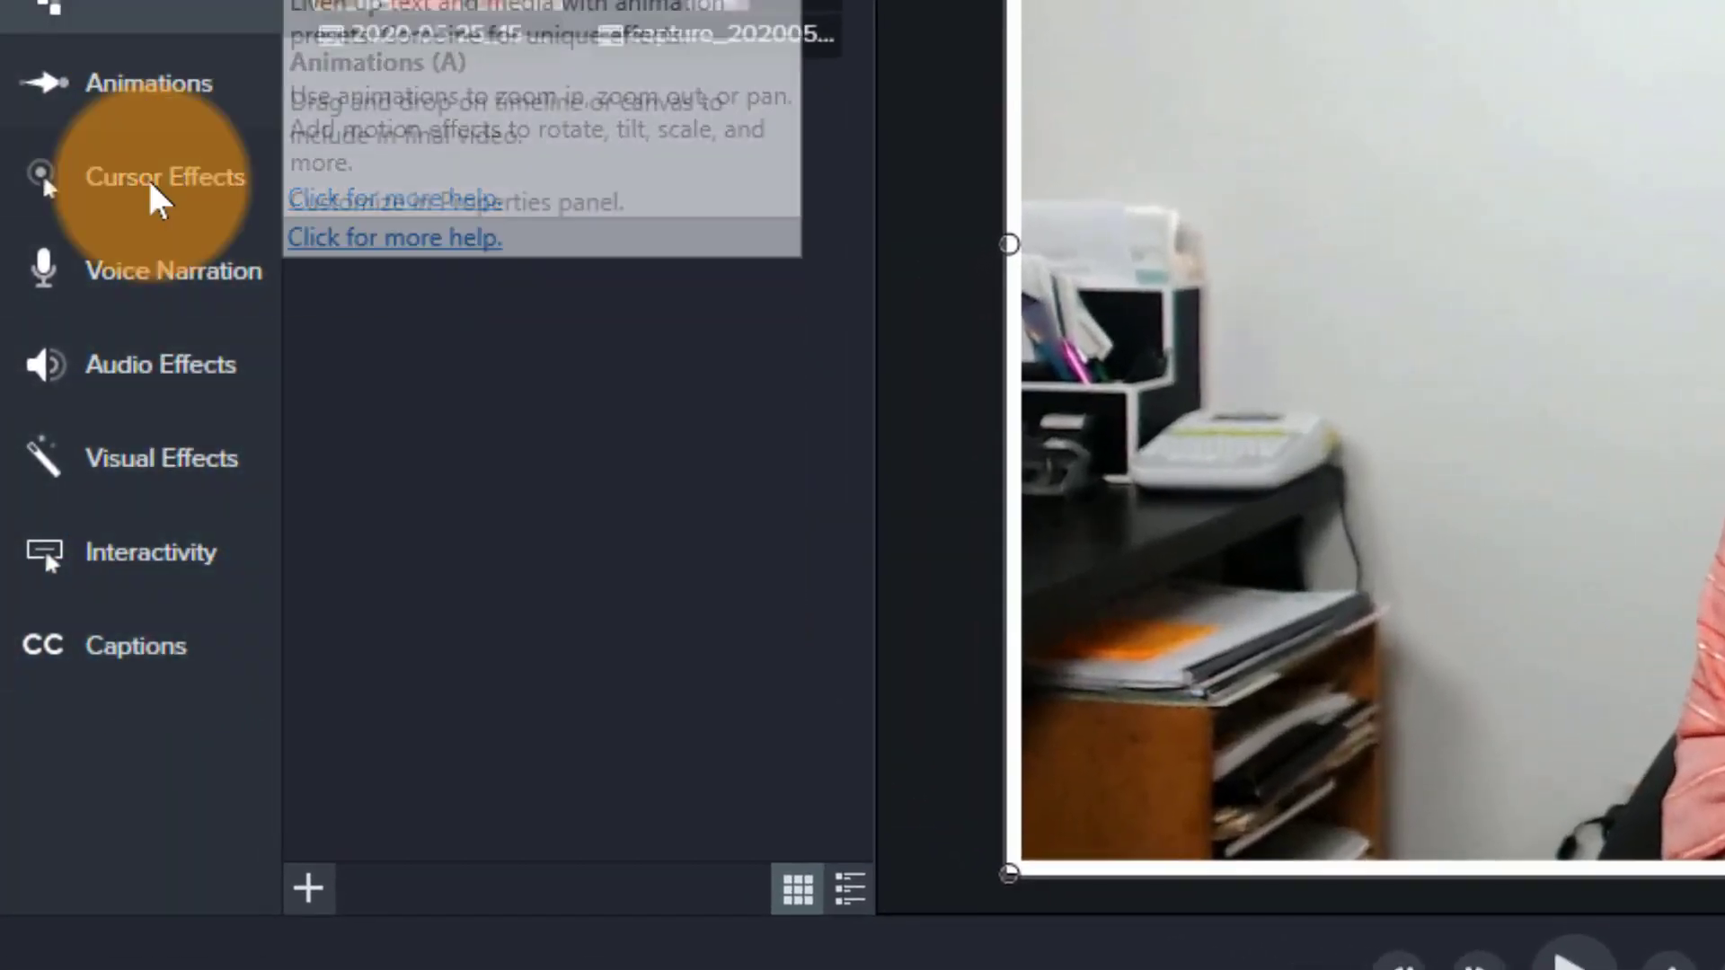
Apply the Device Frame visual effect to the Track 1 clip, framing it in a Desktop monitor.
left_click(141, 461)
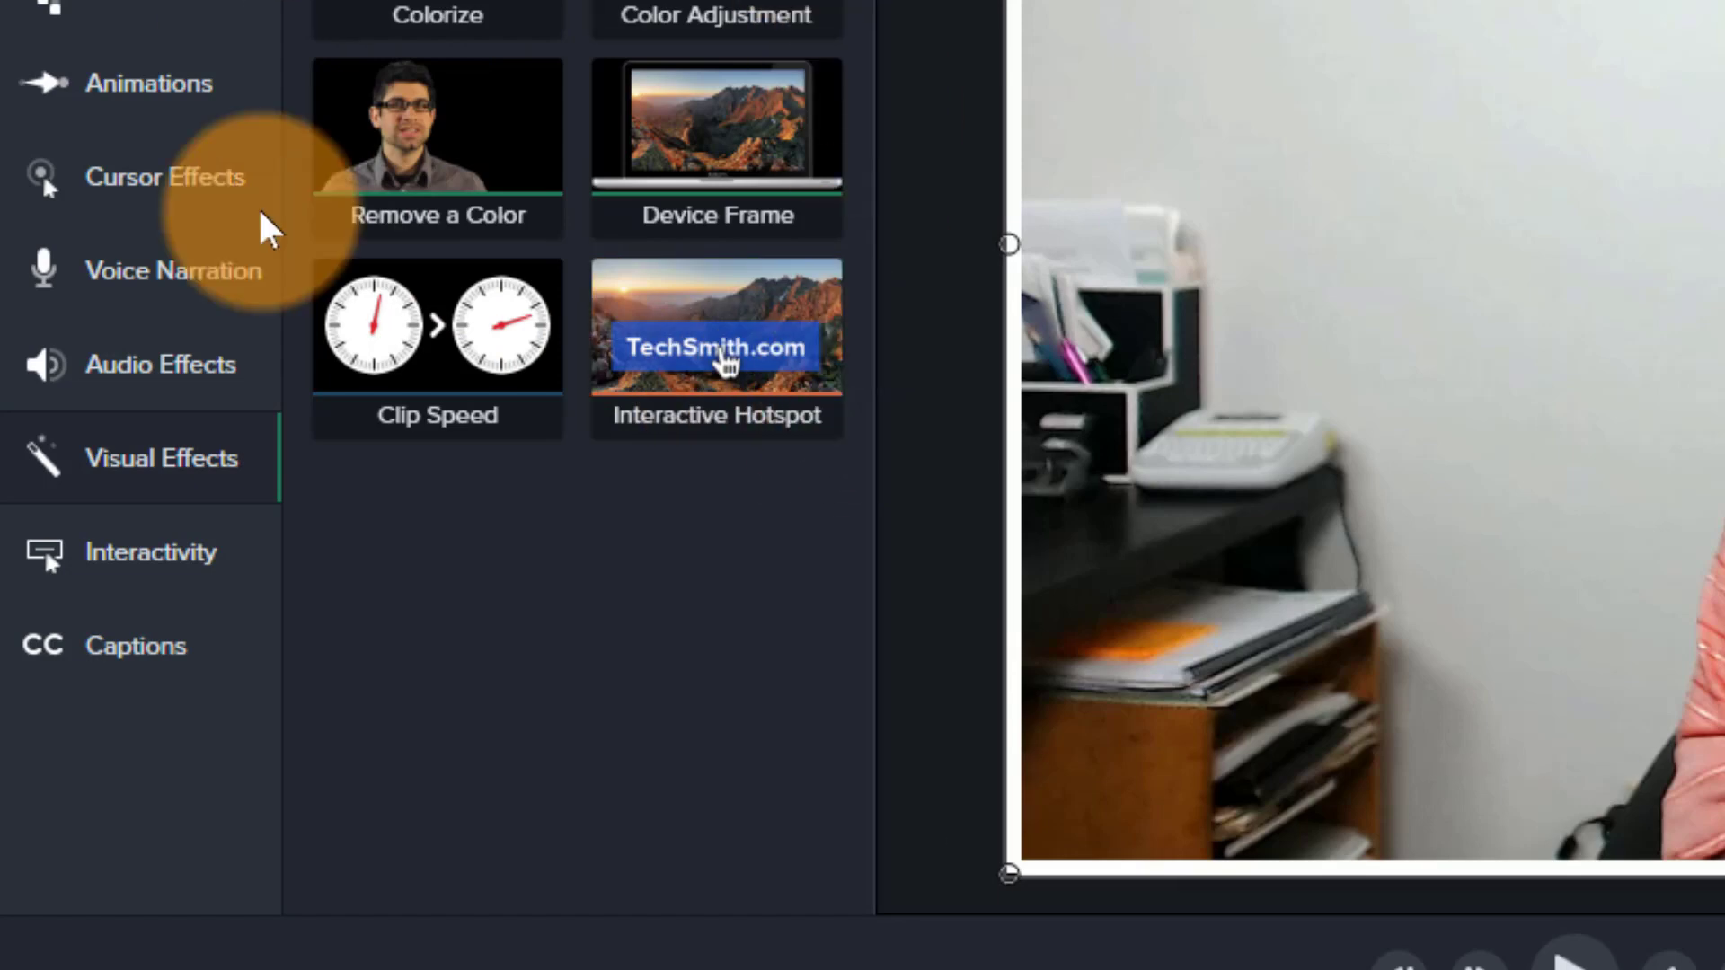
left_click(705, 170)
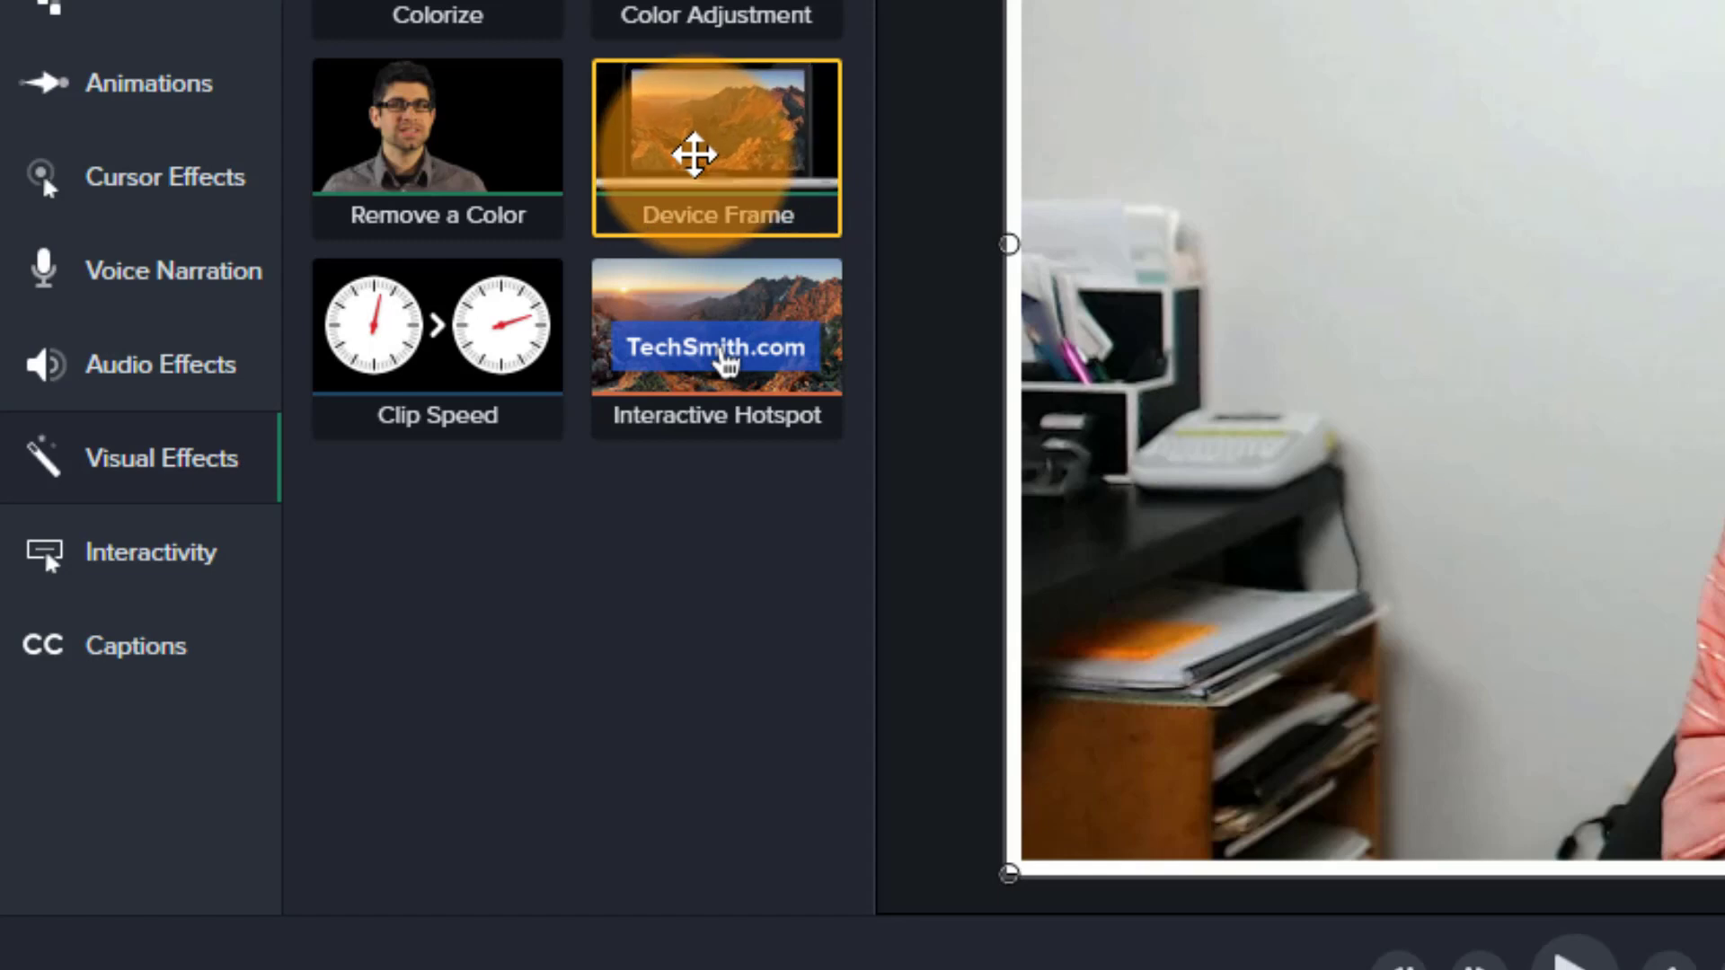
left_click_drag(694, 155, 1514, 219)
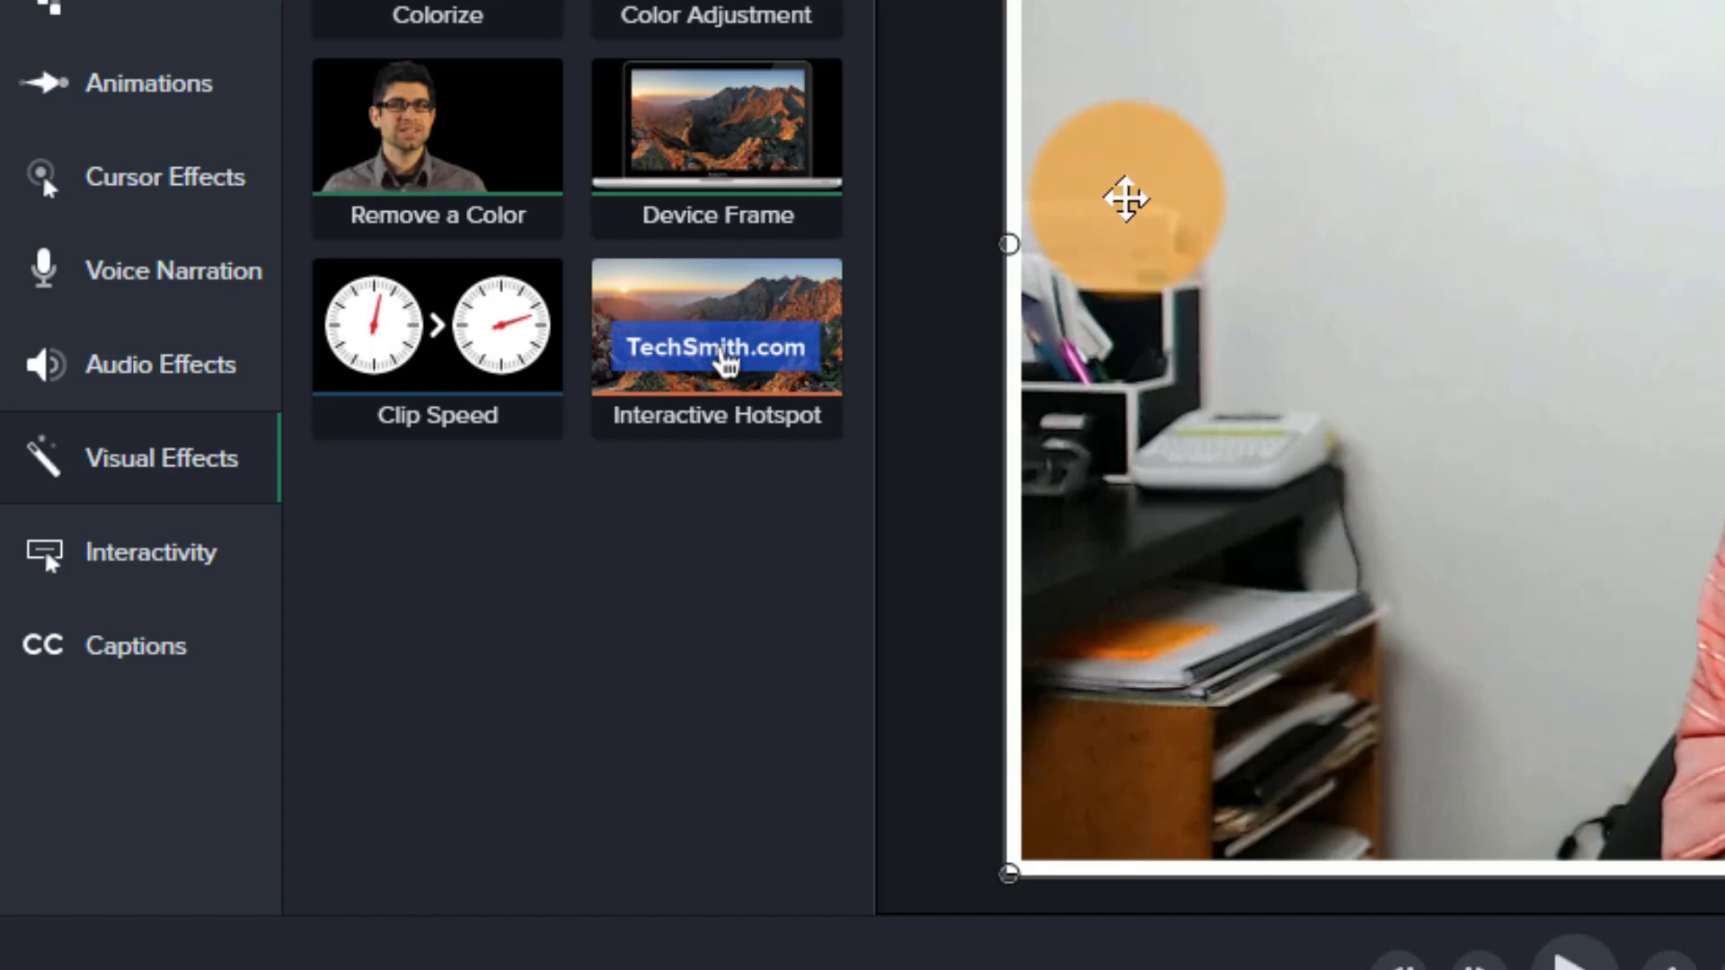
left_click(716, 389)
left_click_drag(824, 220, 535, 969)
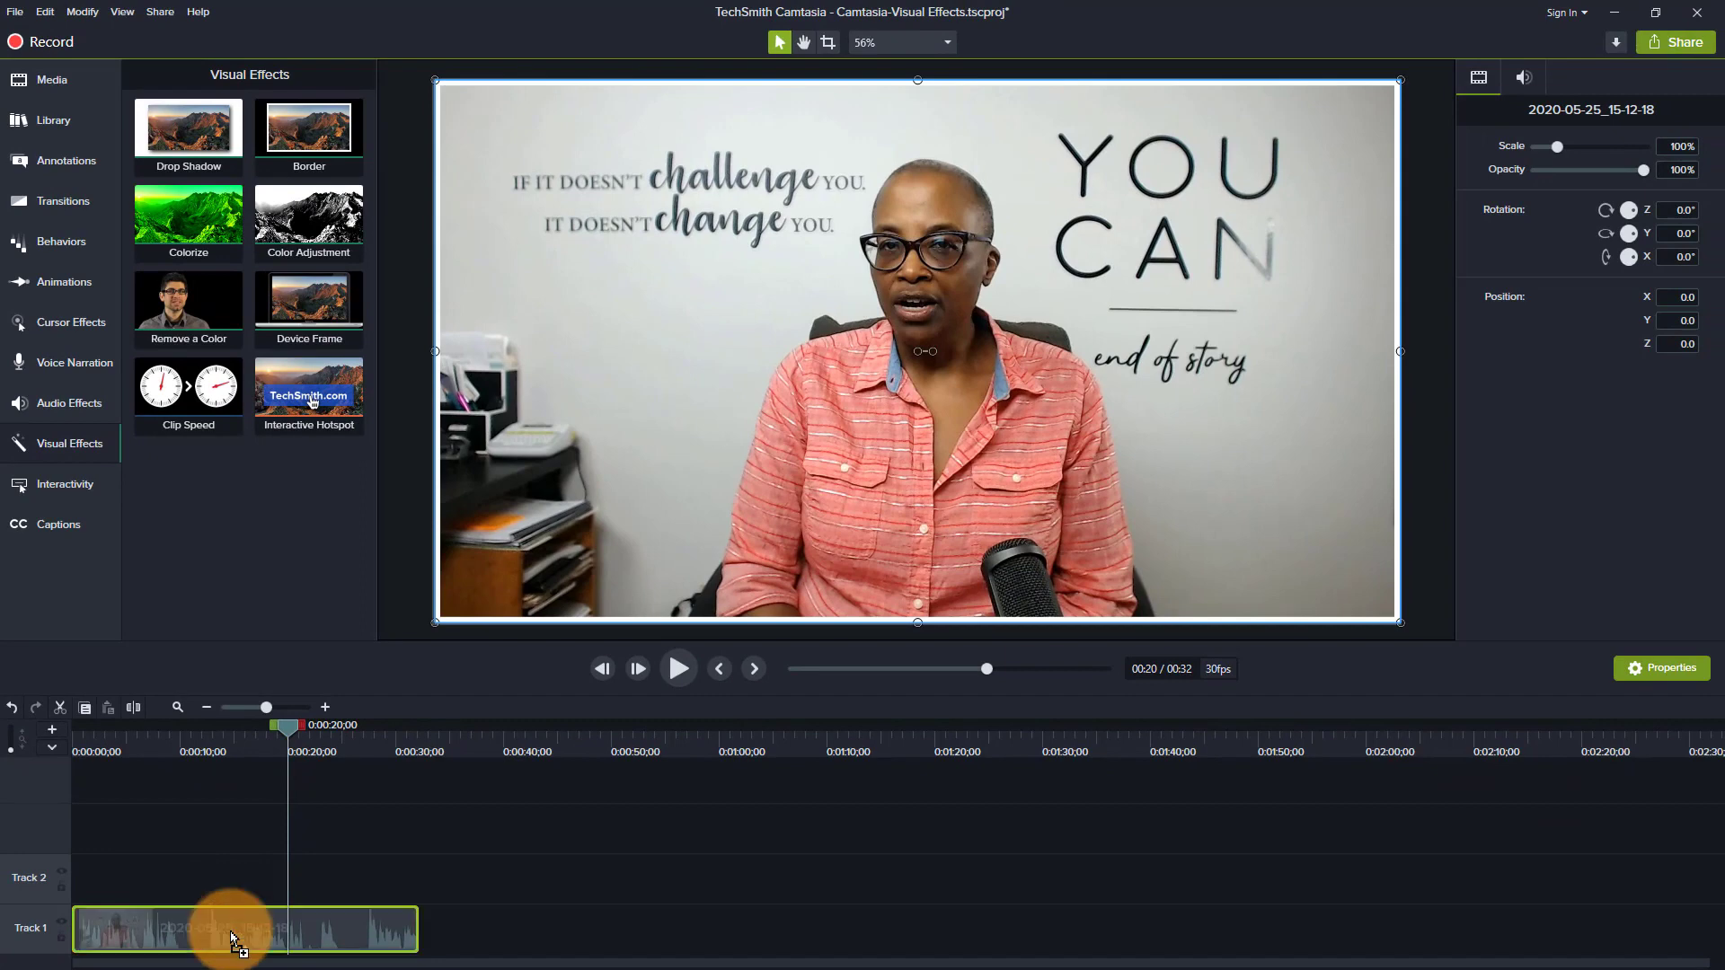
left_click_drag(230, 927, 231, 925)
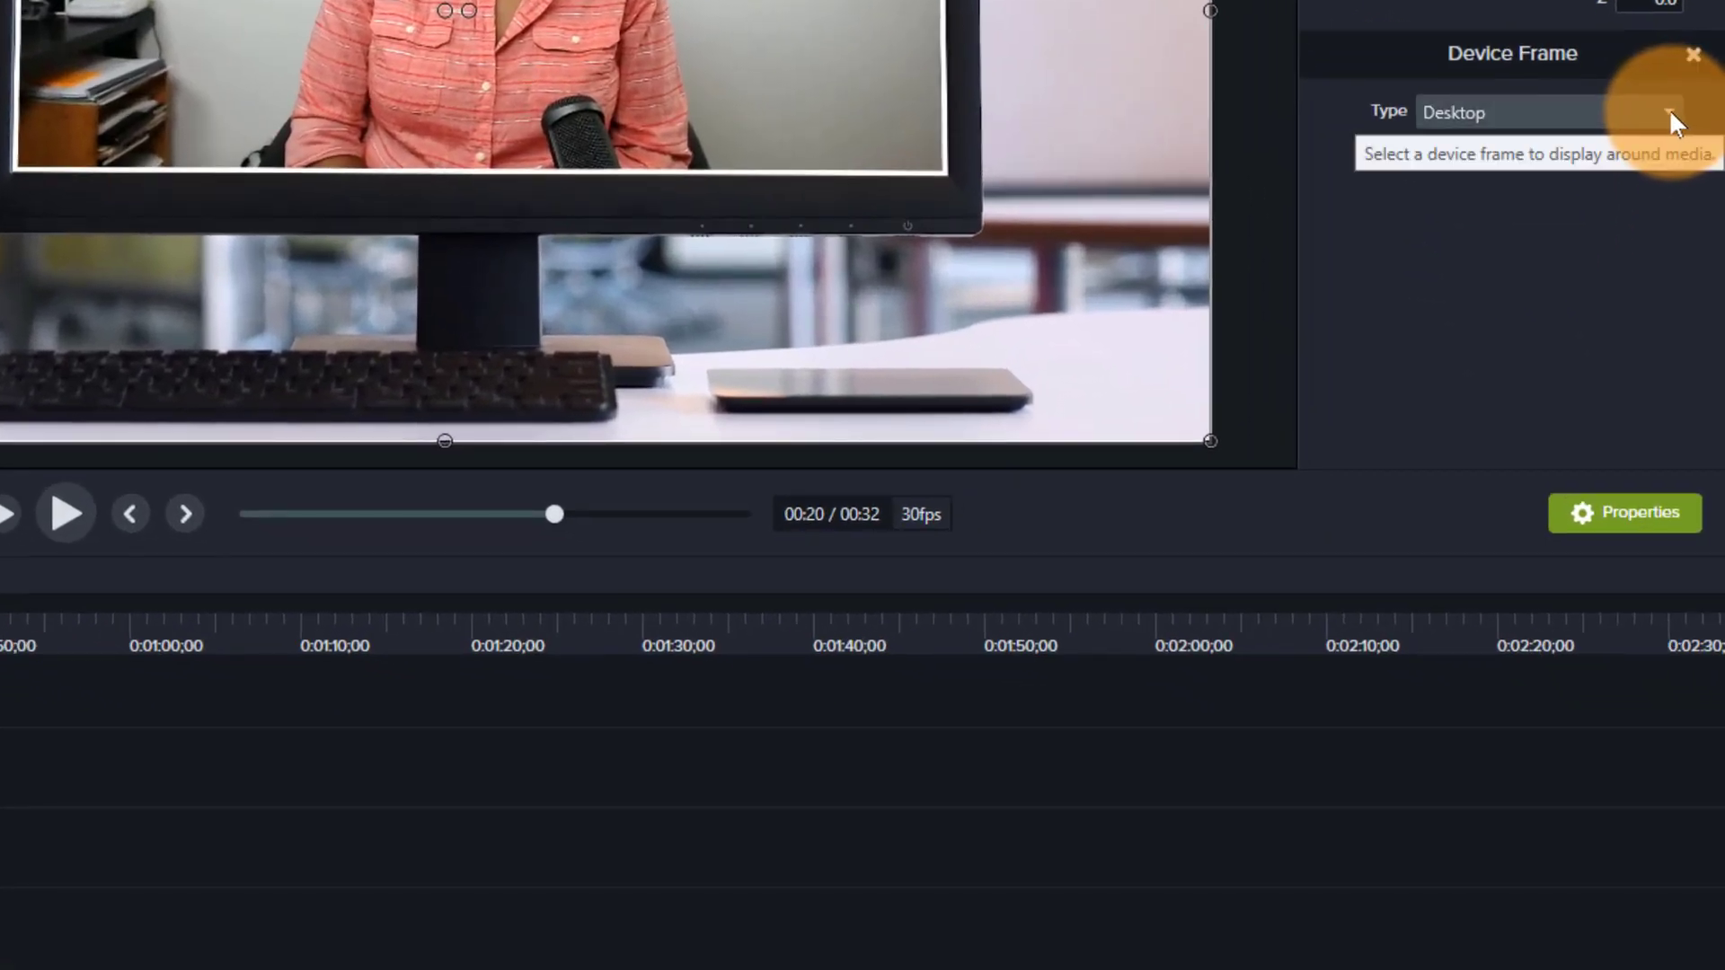
Try MacBook Pro, Generic Laptop Creative Space, then Warehouse (Generic Monitor) as the device frame type.
left_click(1669, 113)
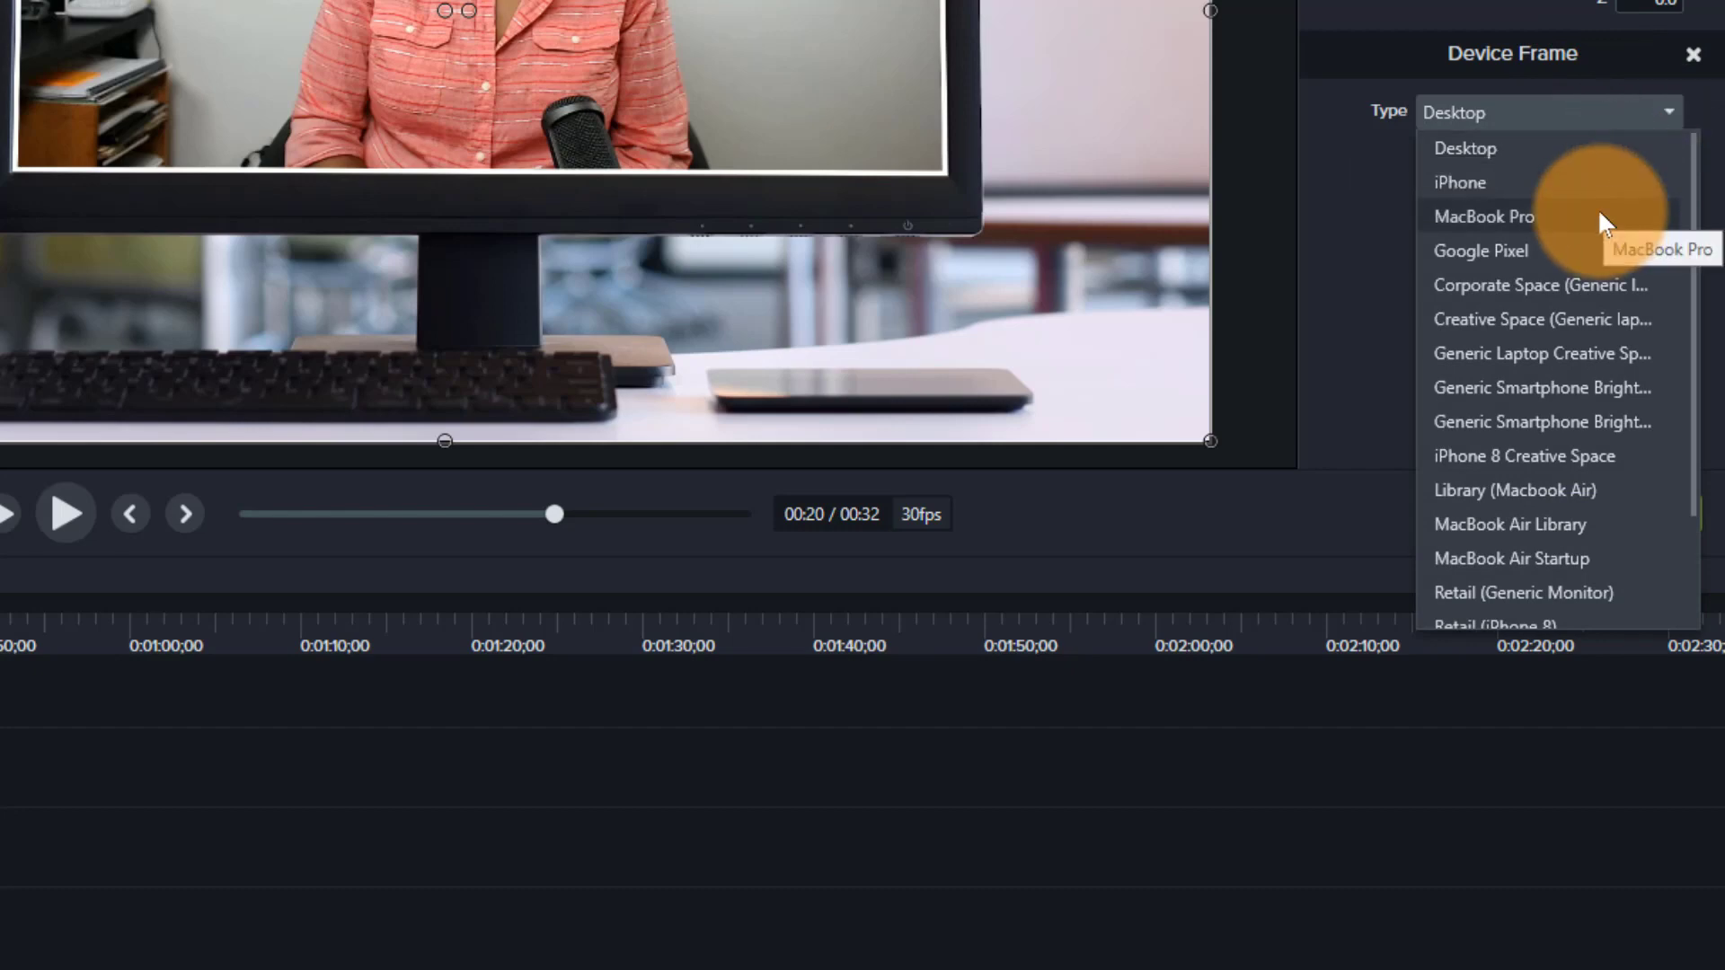
left_click(1543, 217)
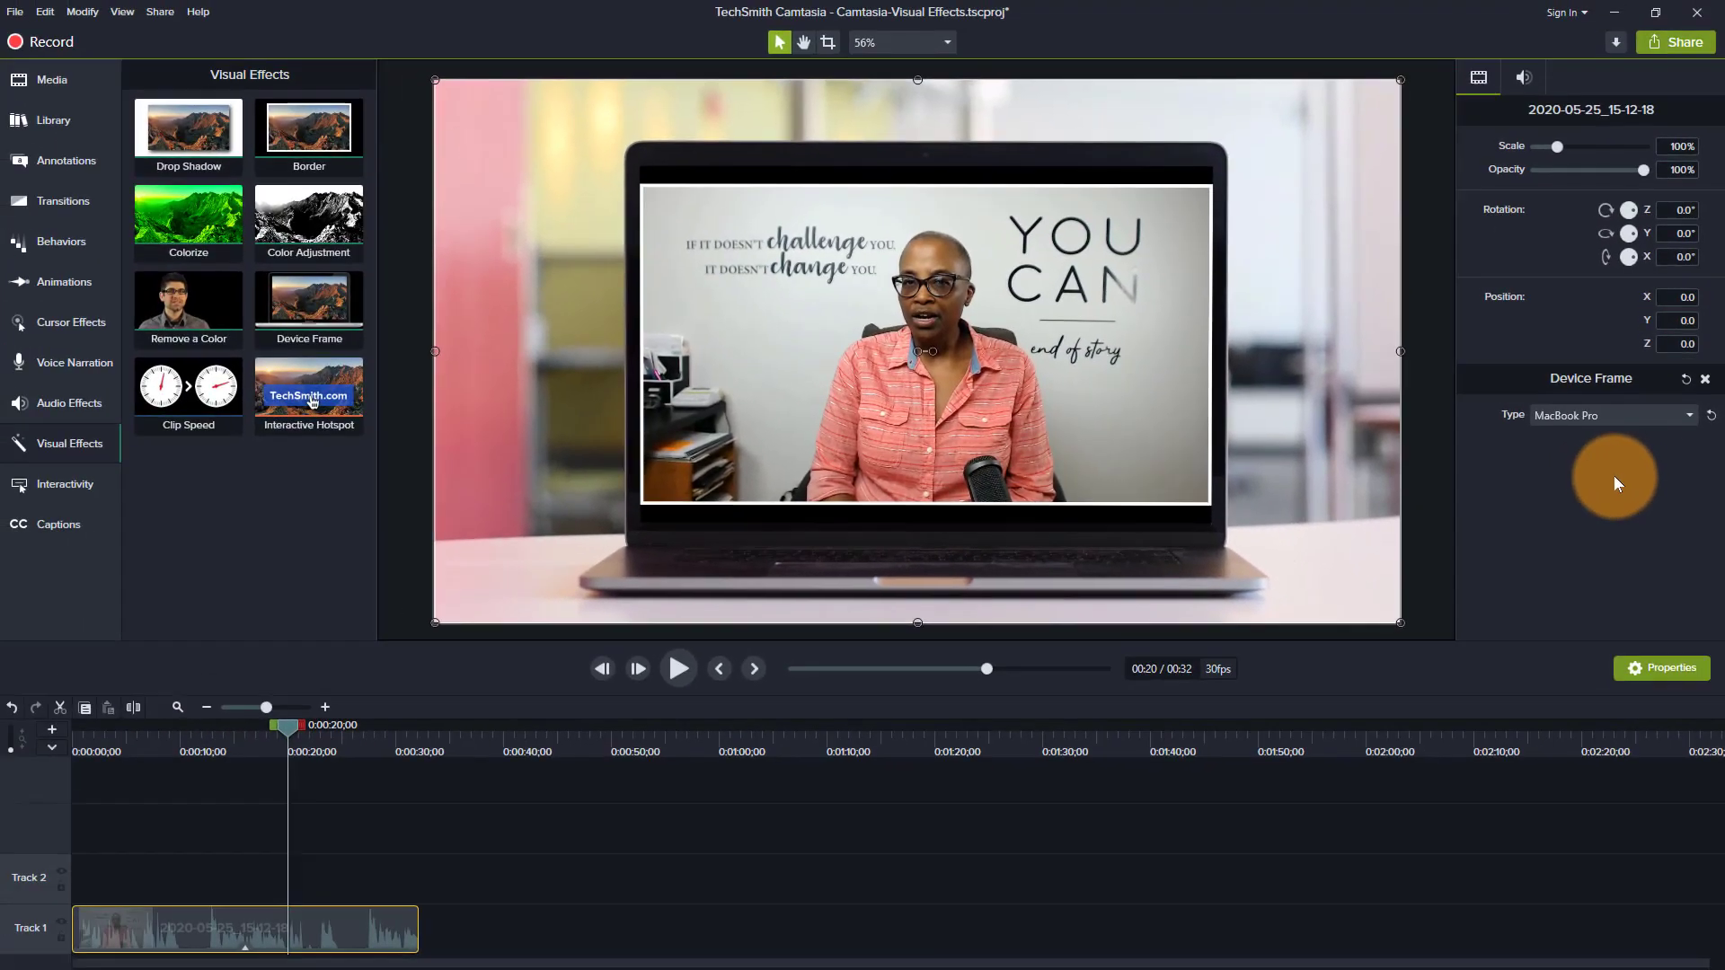
left_click(1657, 413)
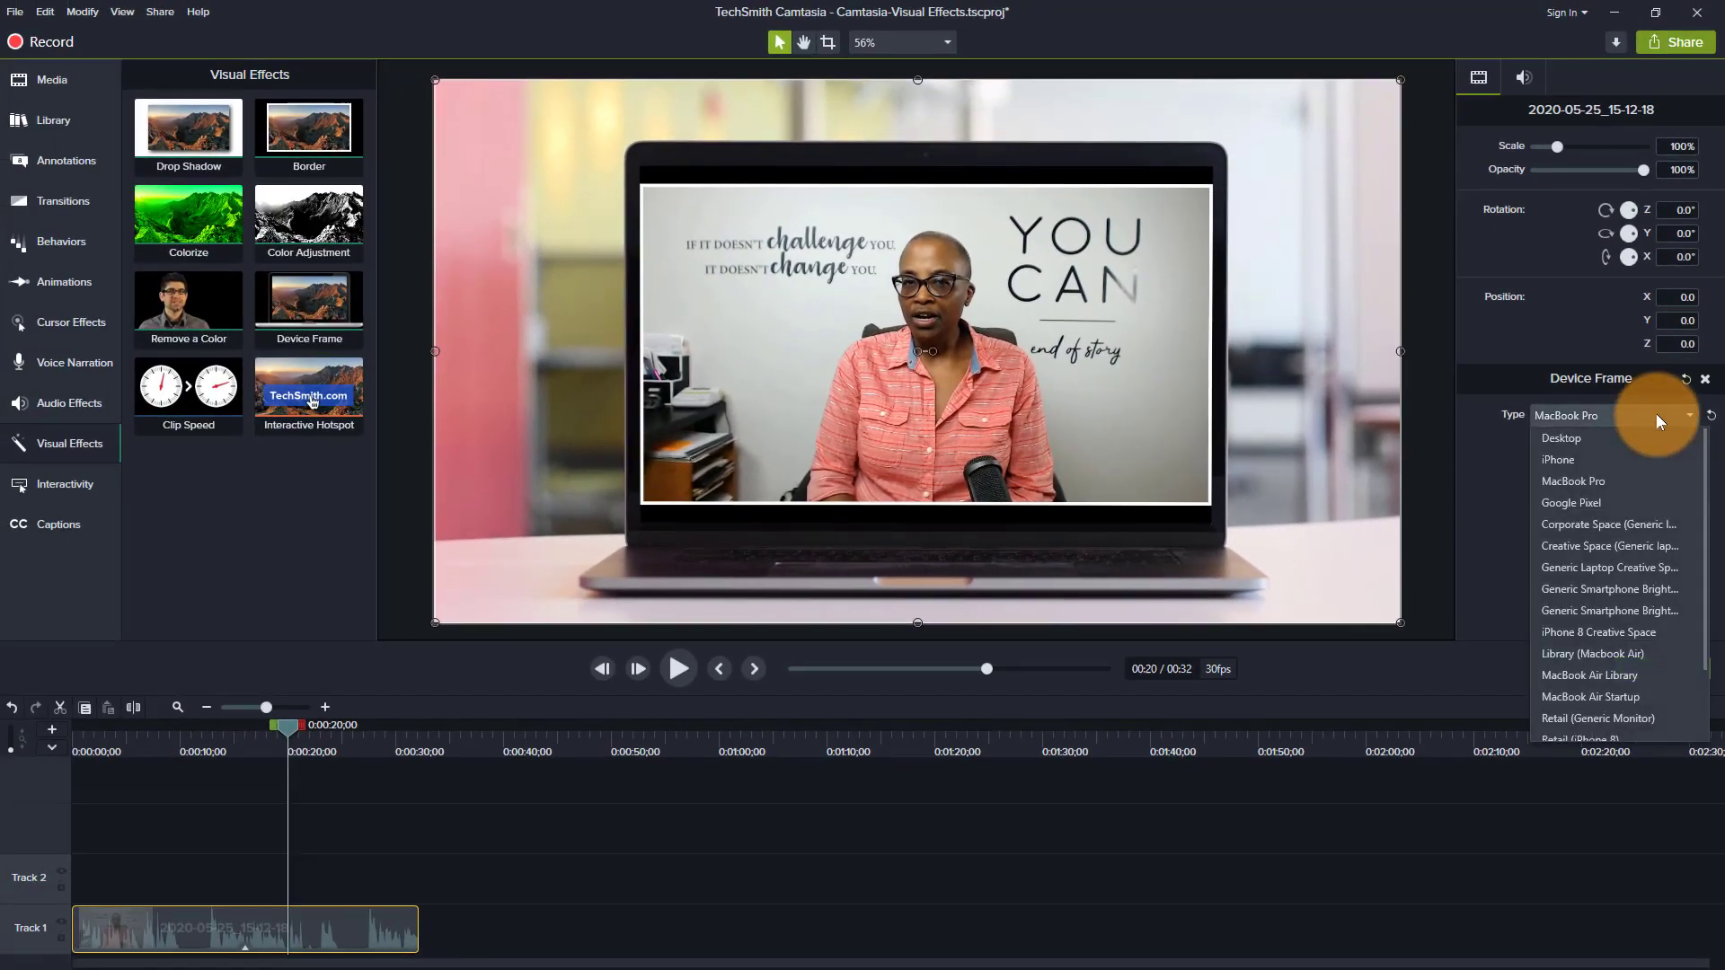
left_click(1633, 568)
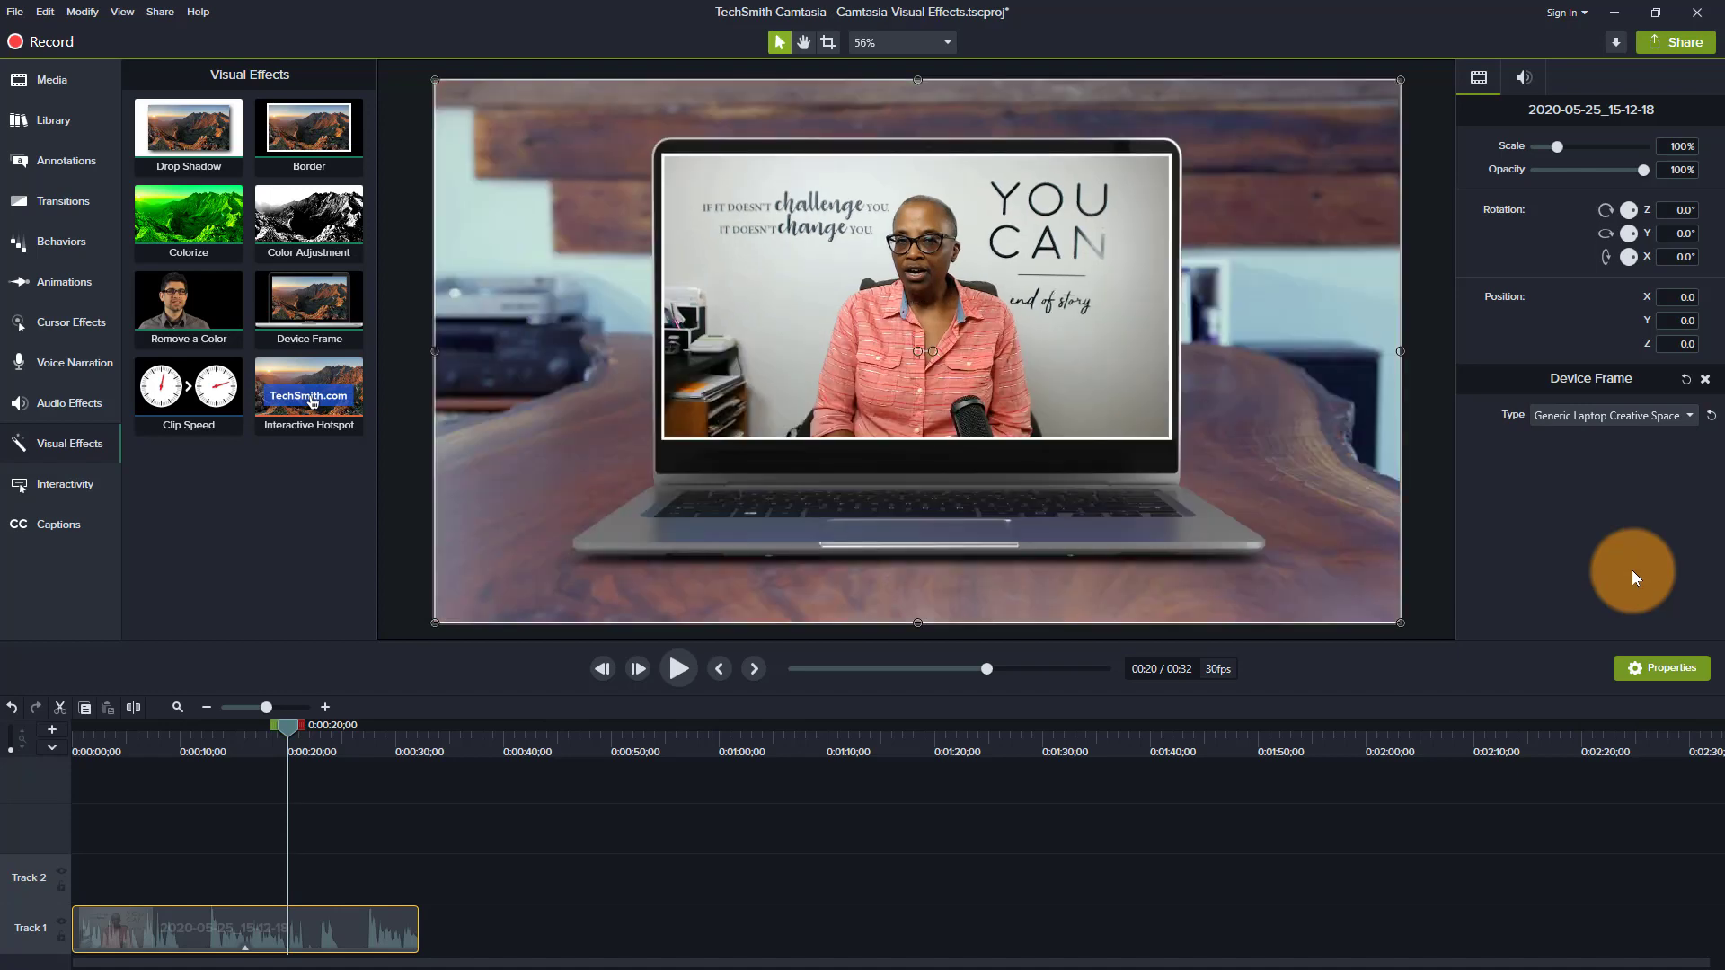
left_click(1635, 416)
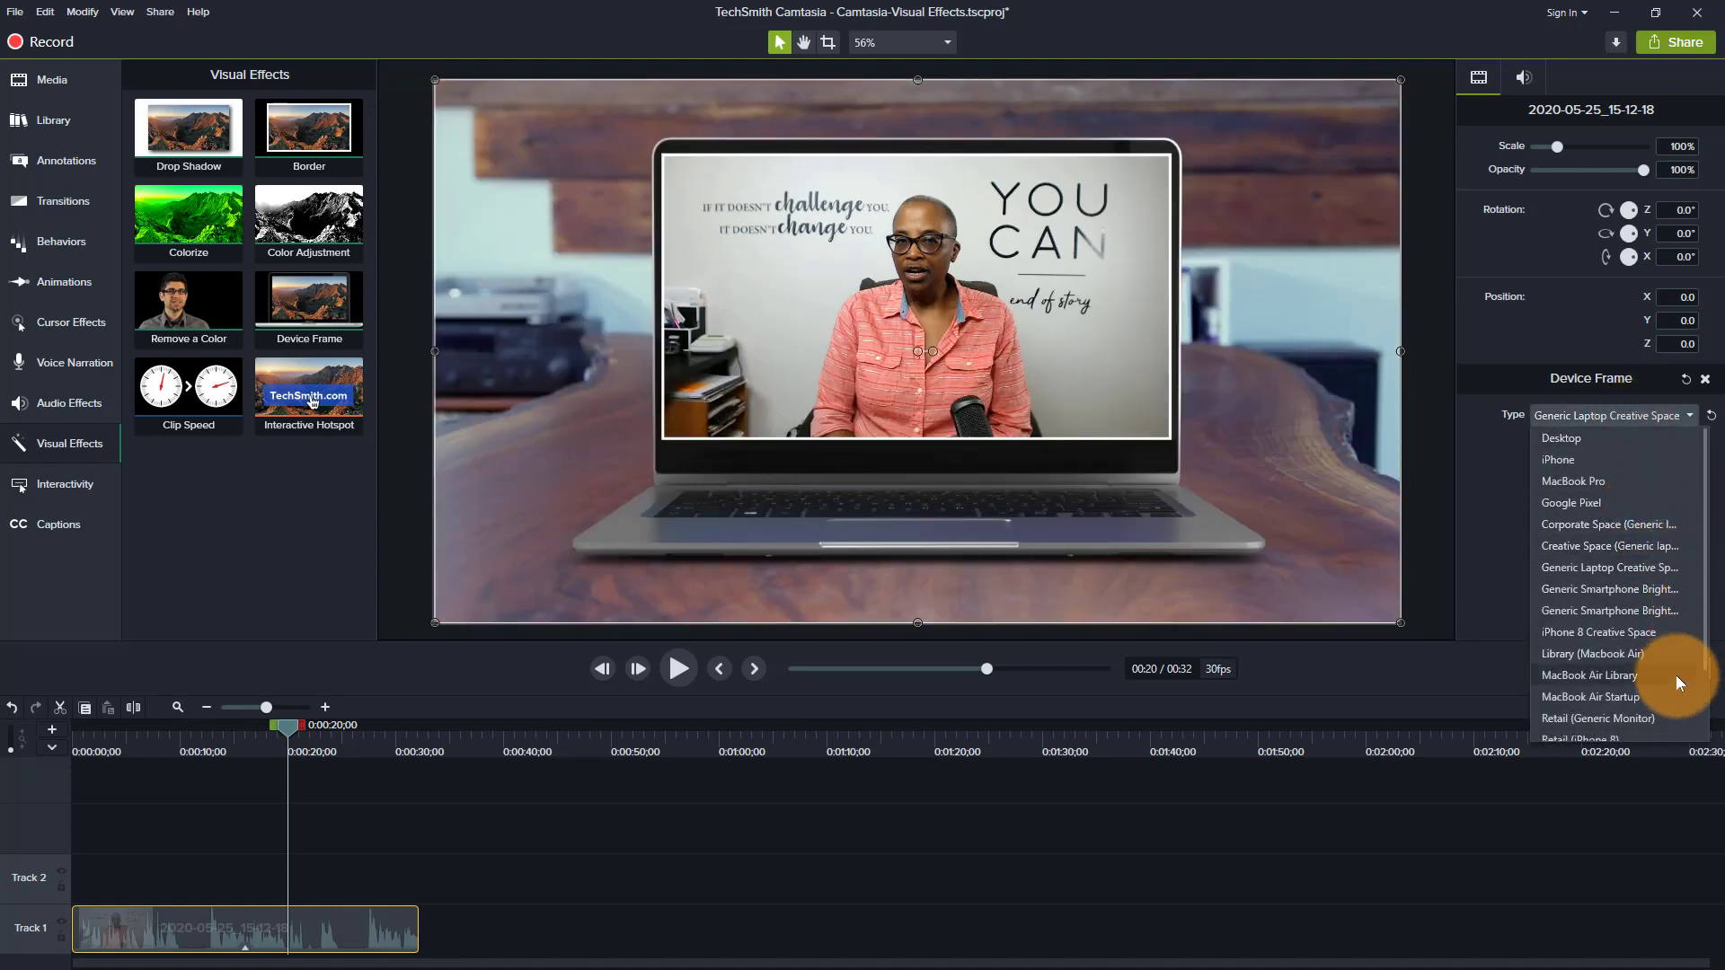
scroll(1669, 698, "down", 1)
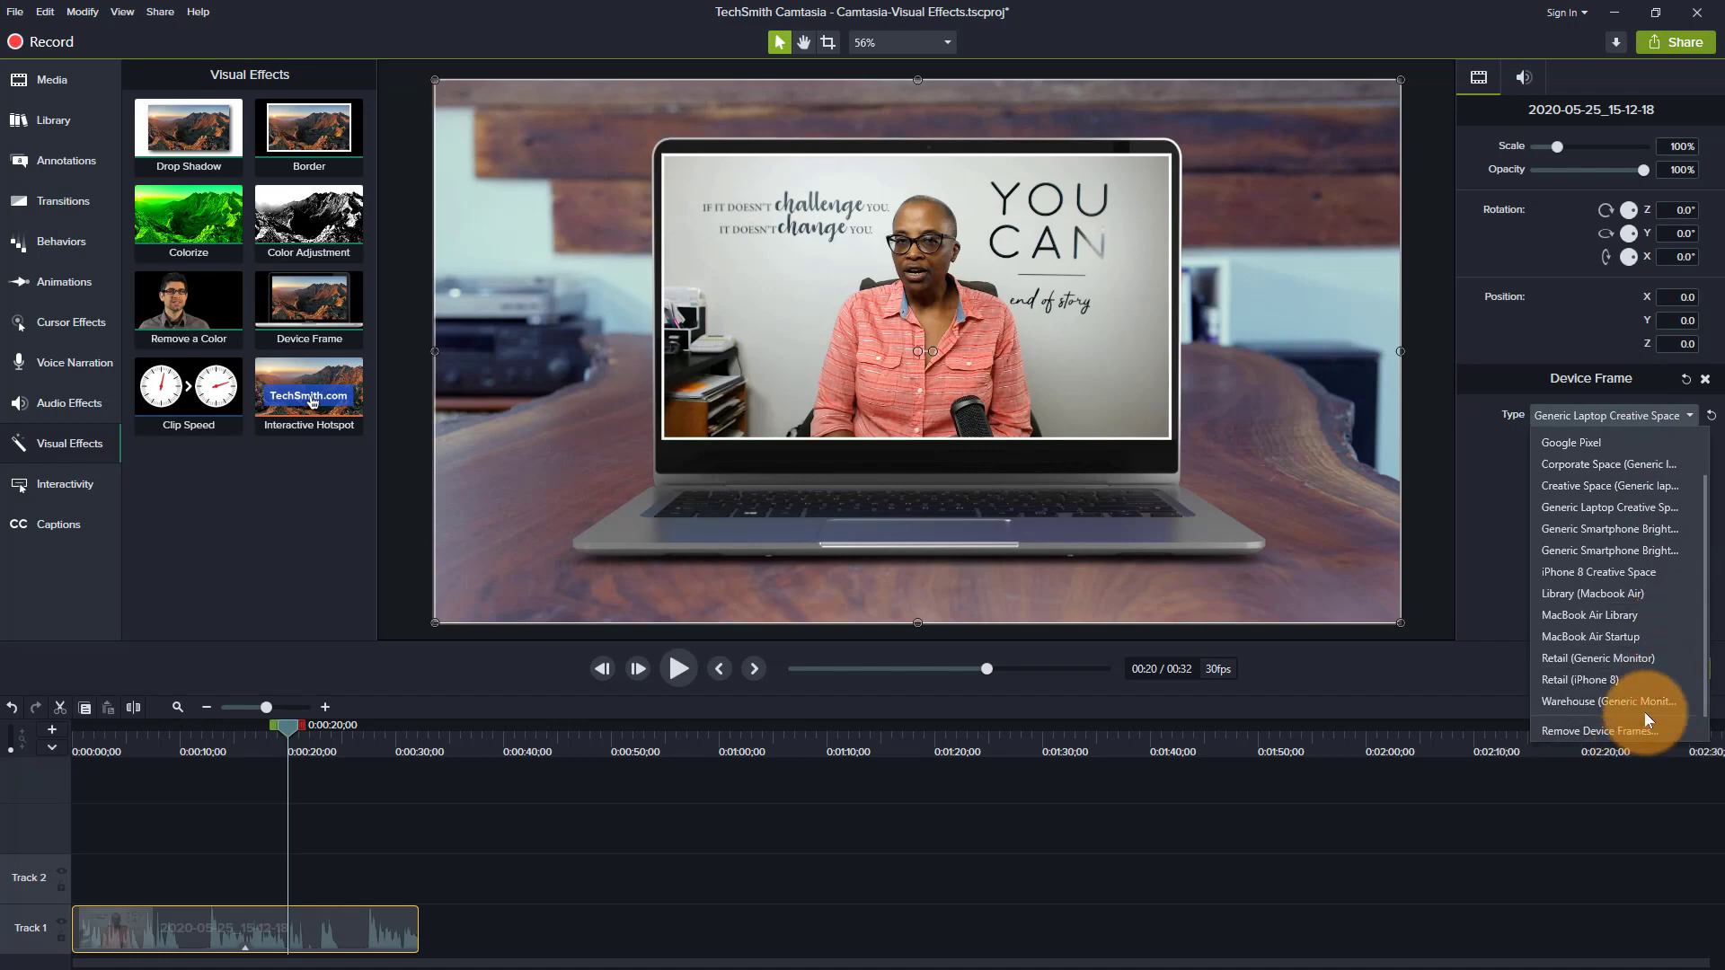
left_click(1647, 700)
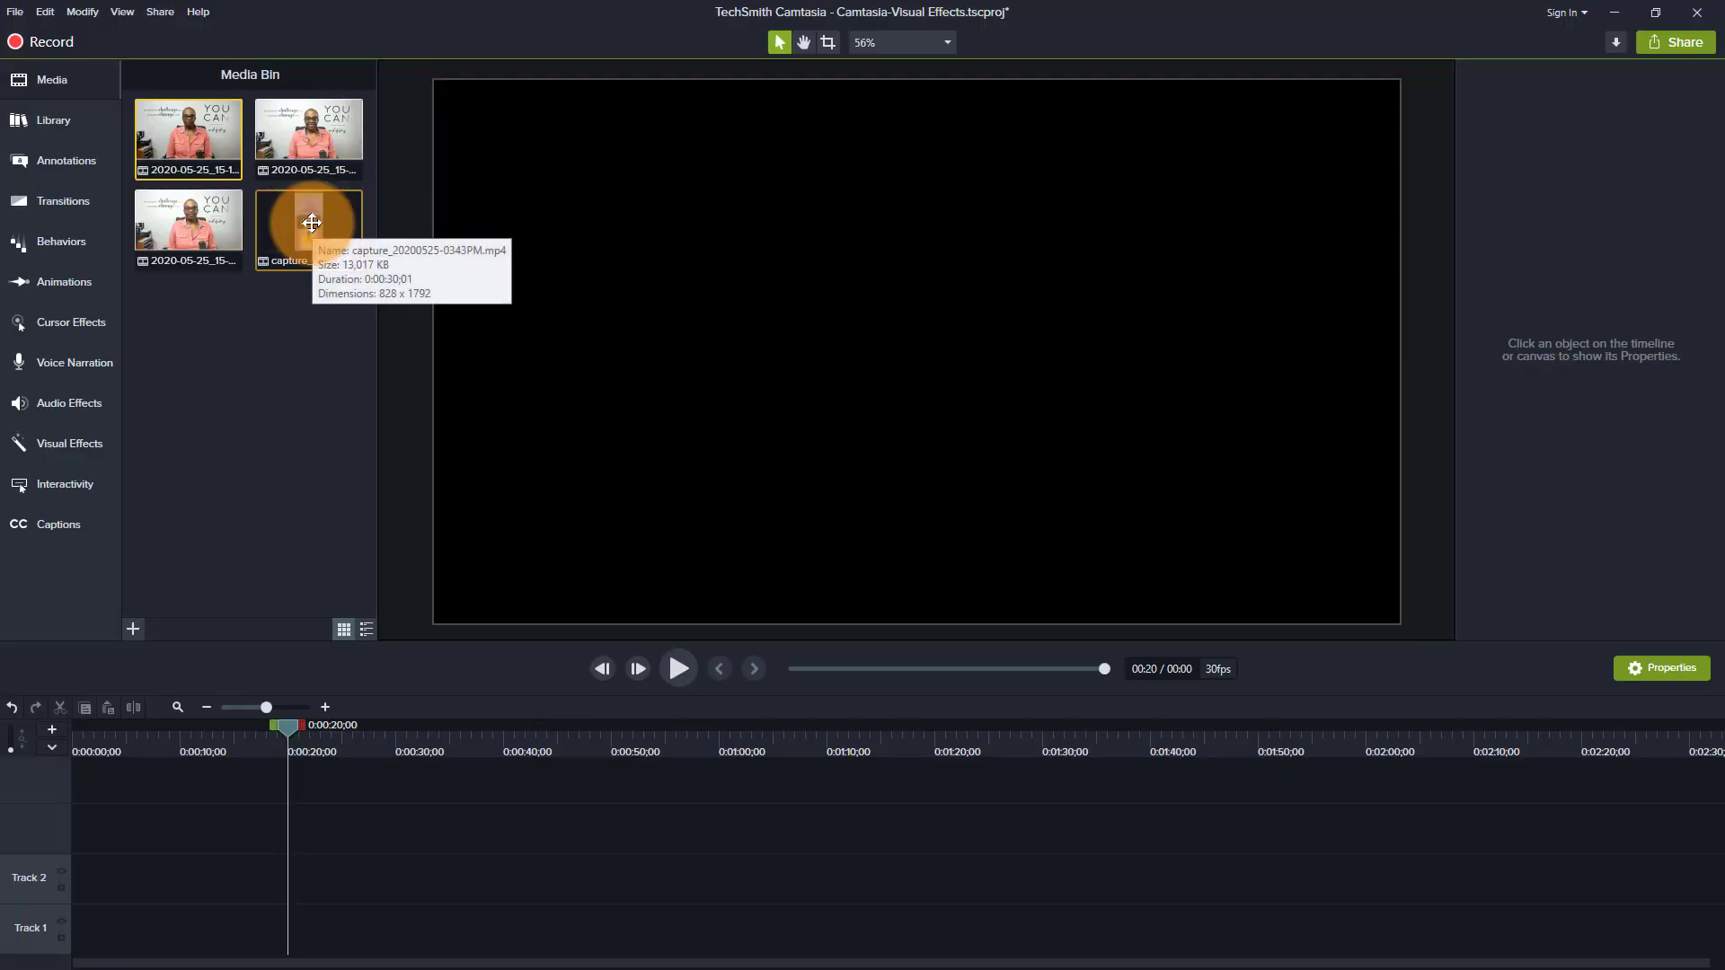
left_click(311, 223)
left_click_drag(312, 223, 288, 899)
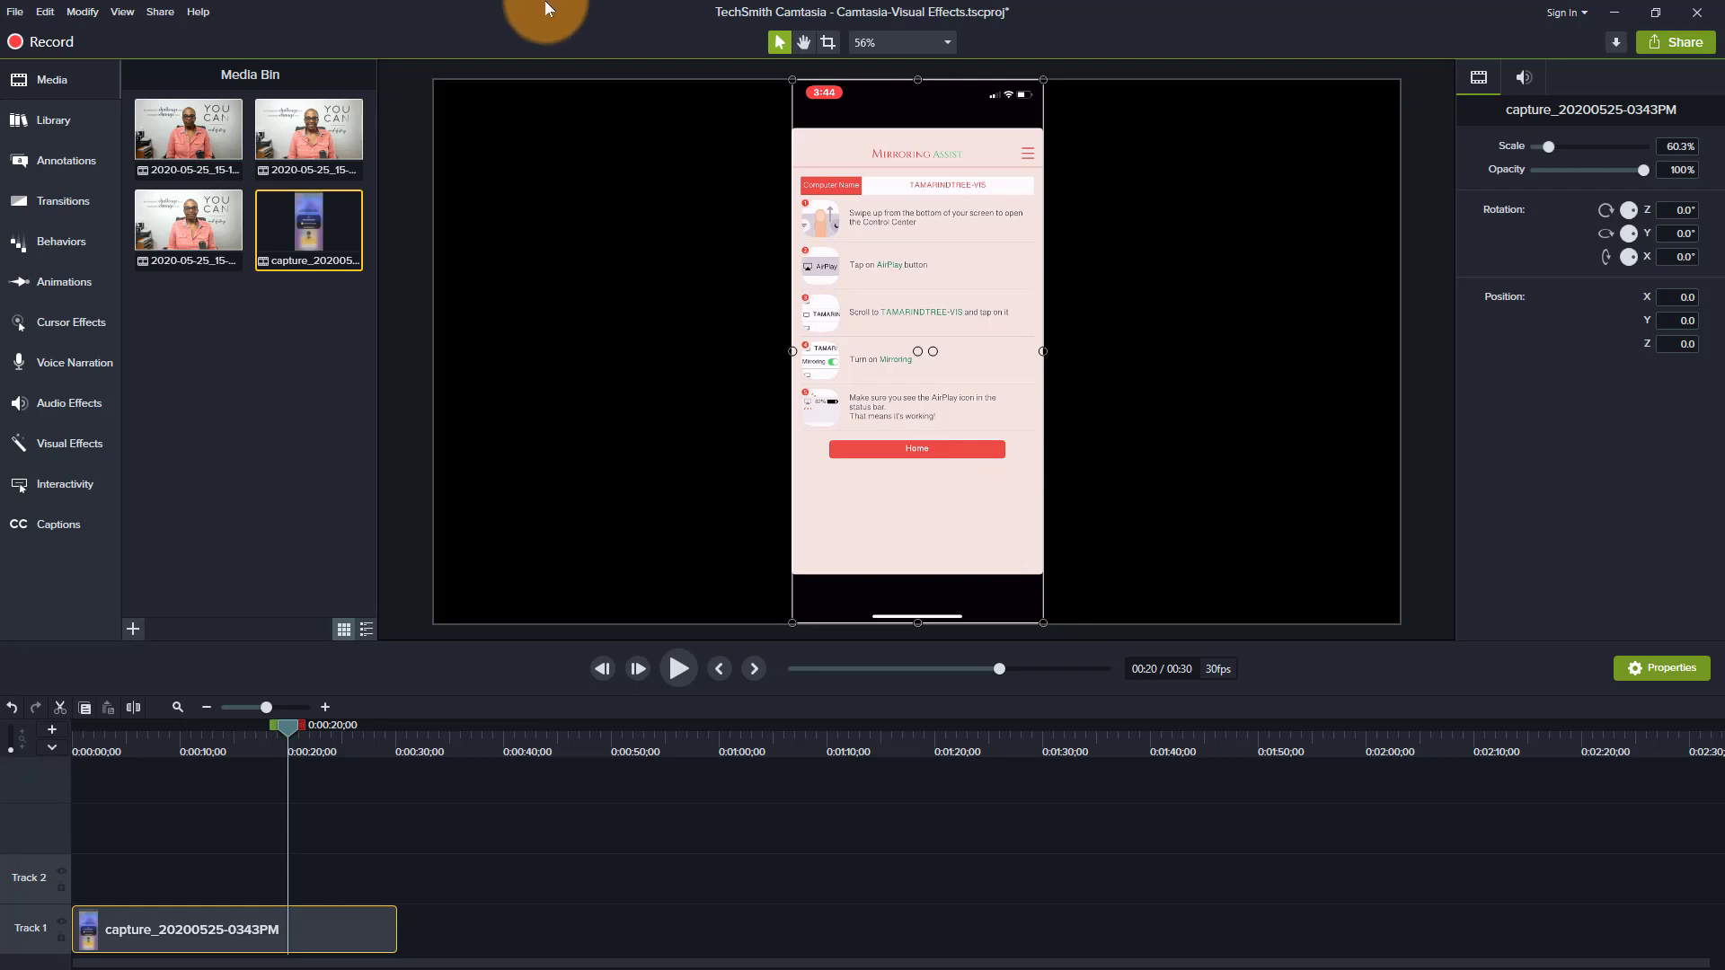
left_click(70, 445)
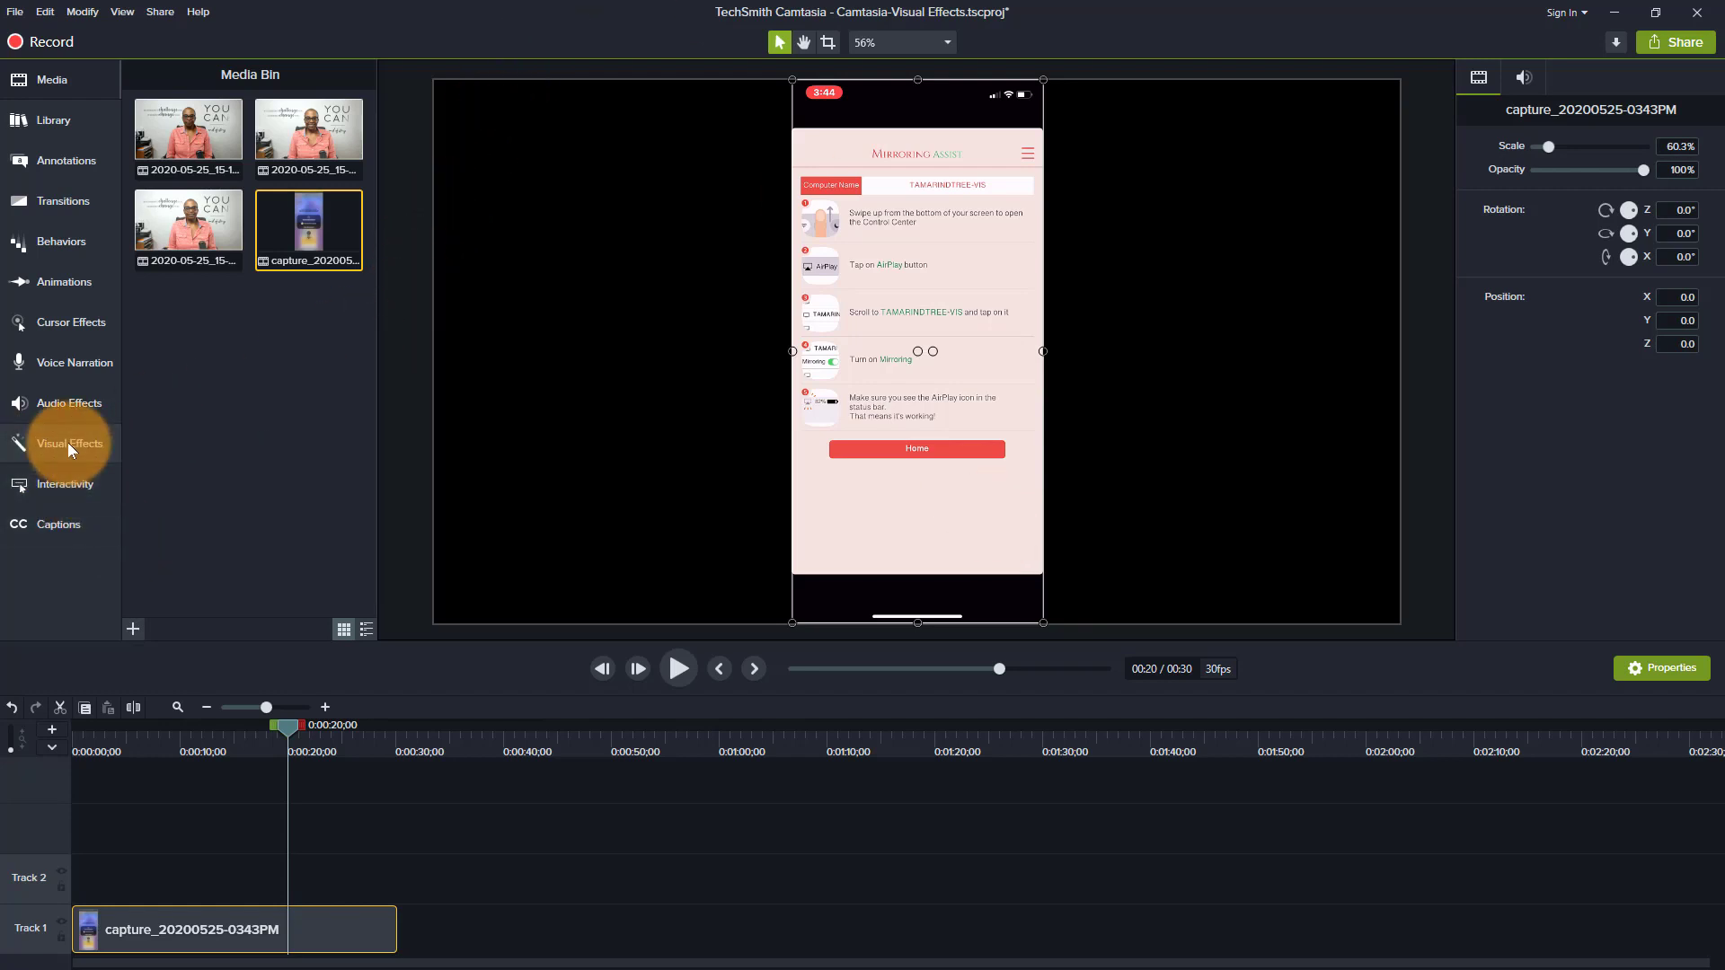
Apply Device Frame to the phone capture and set its type to iPhone.
left_click_drag(345, 319, 943, 339)
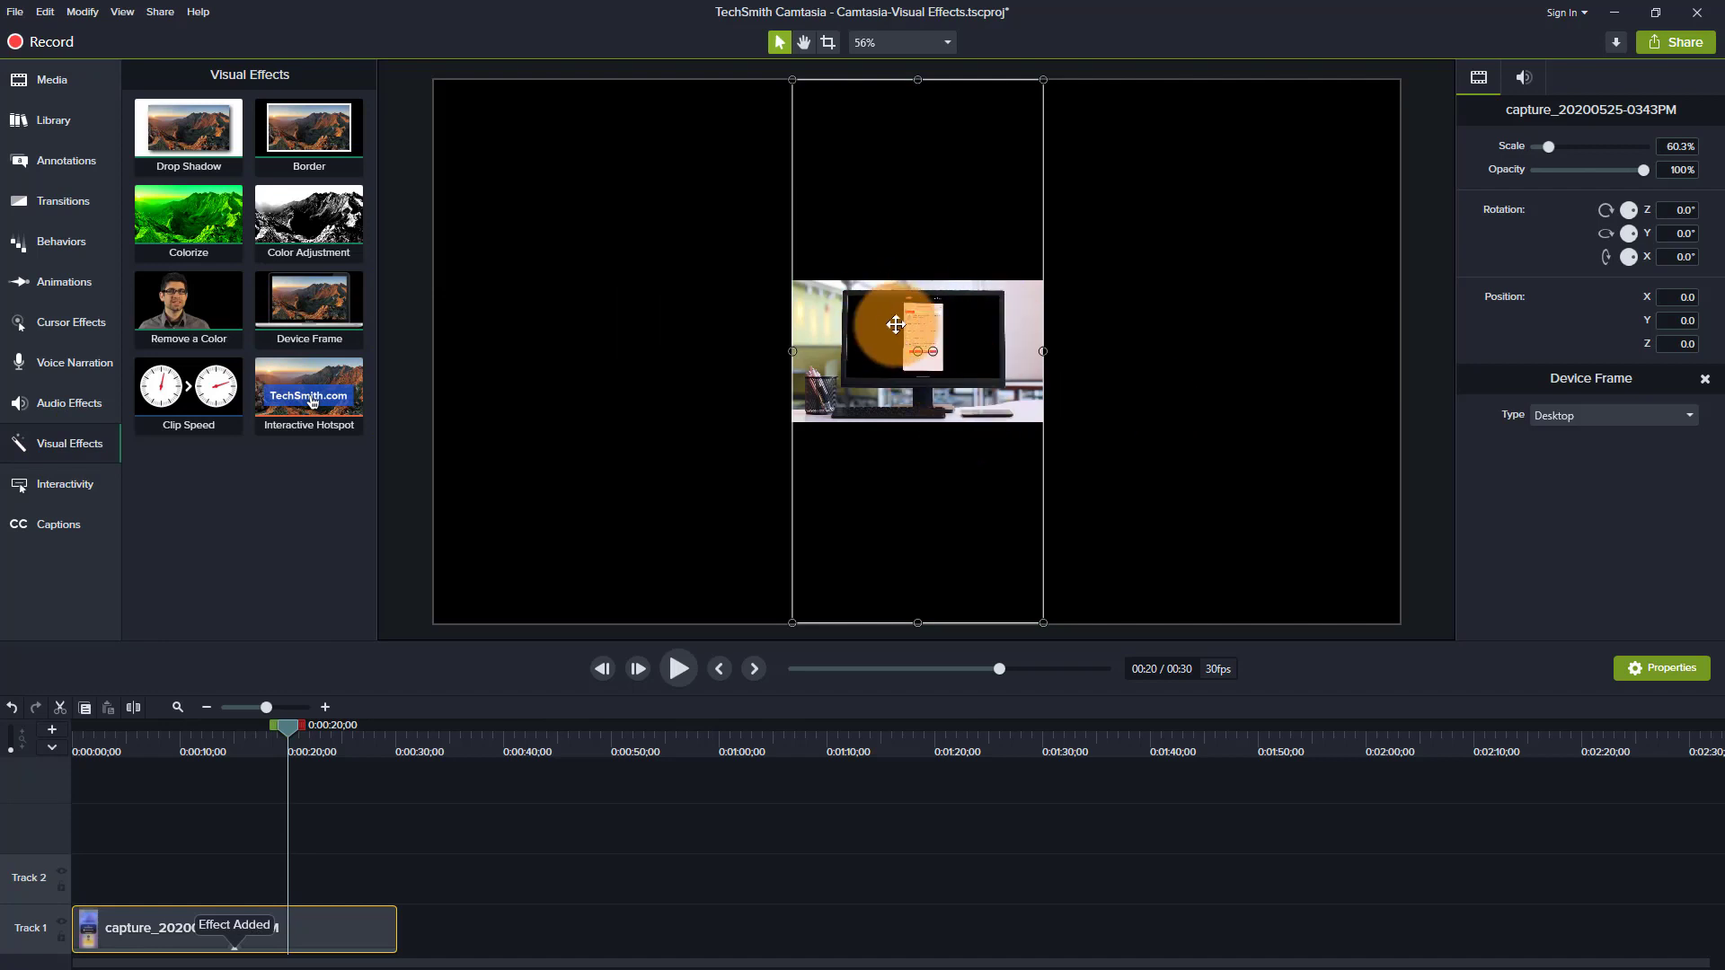
left_click(1615, 416)
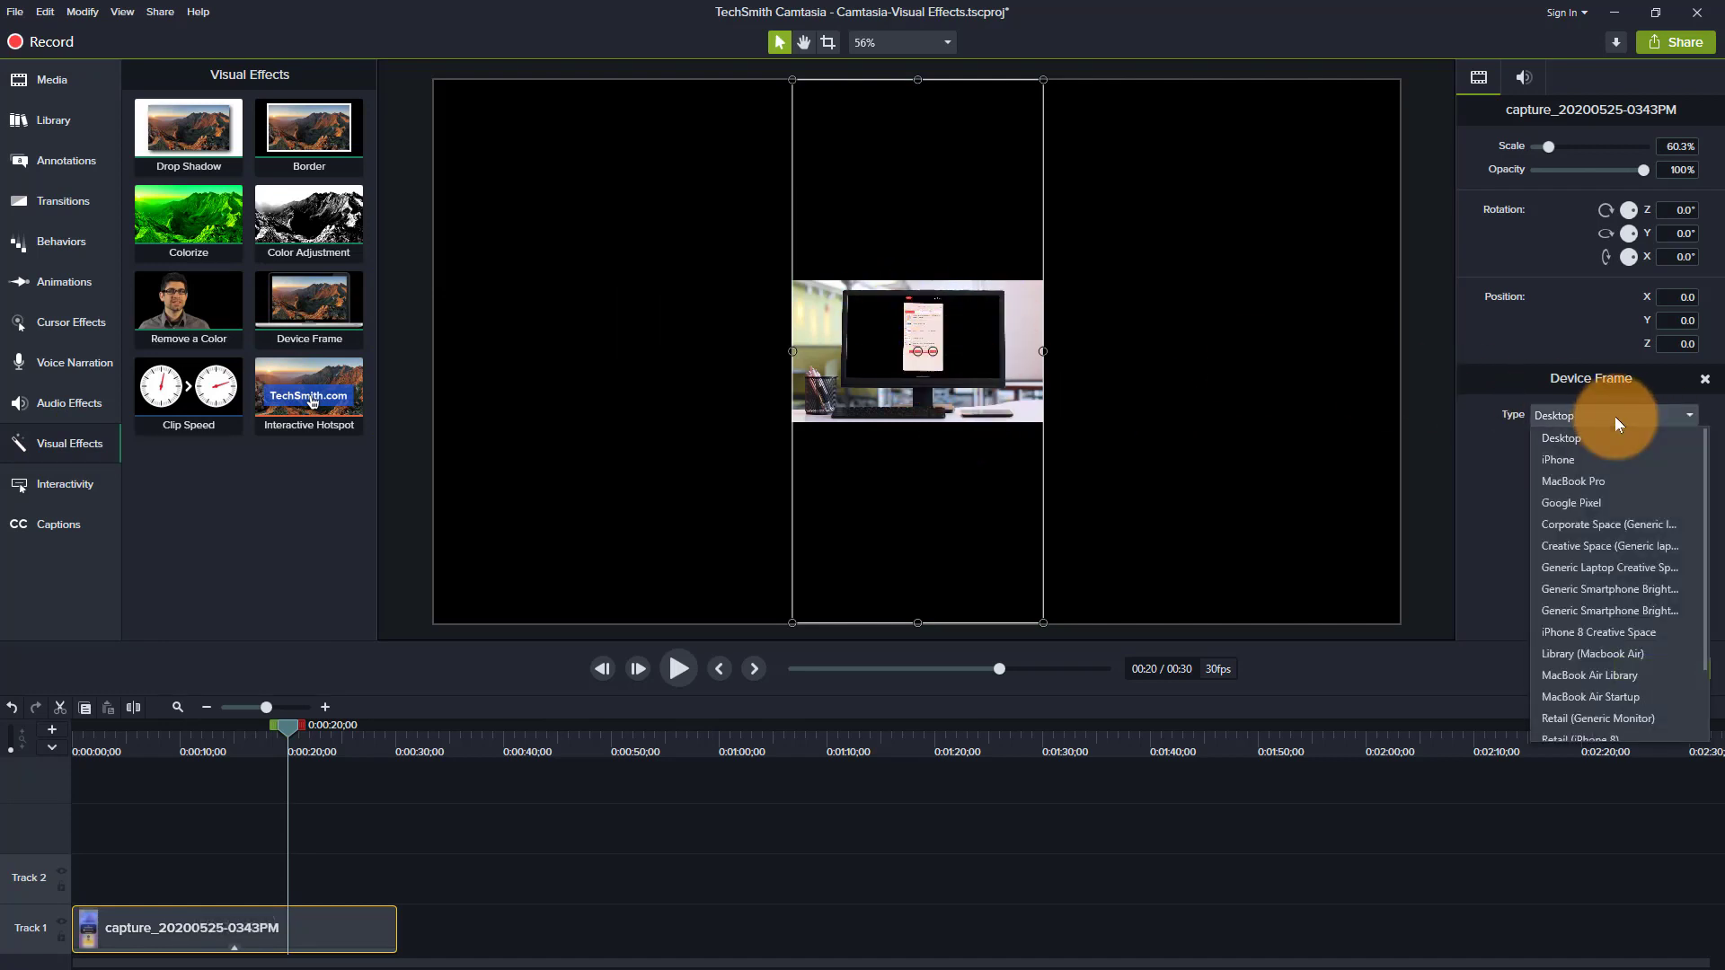
left_click(1599, 458)
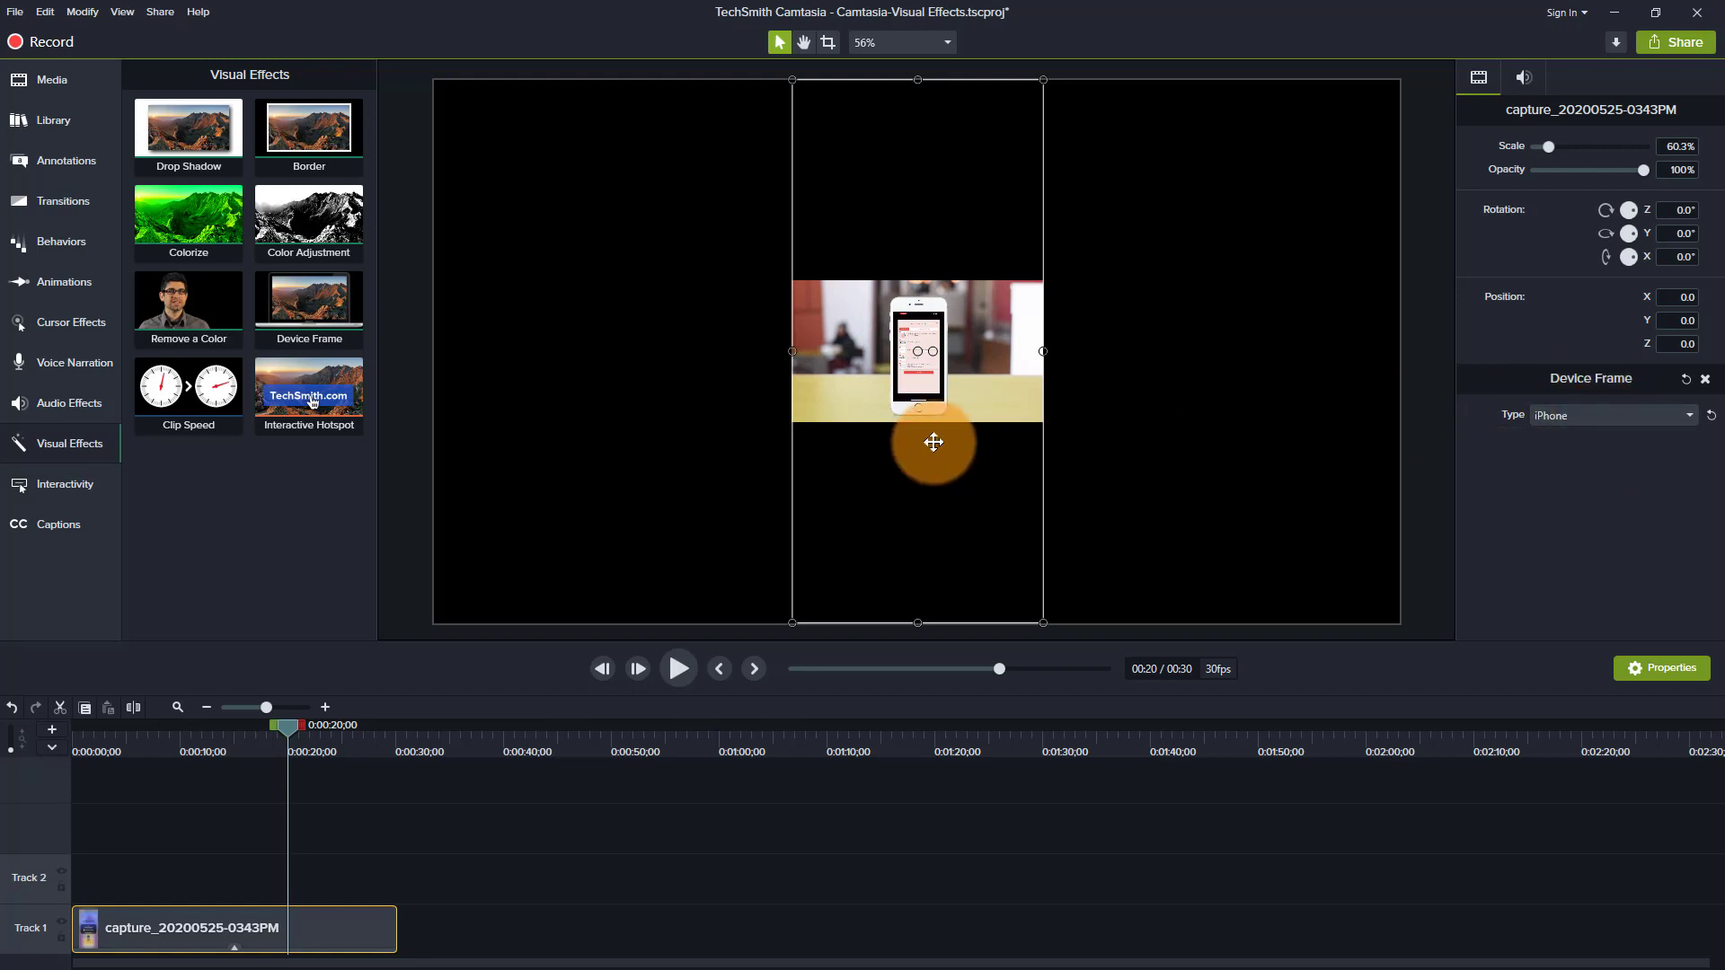
At 25% canvas zoom, drag the clip's corners out until it fills the canvas at 231.9%.
left_click(890, 41)
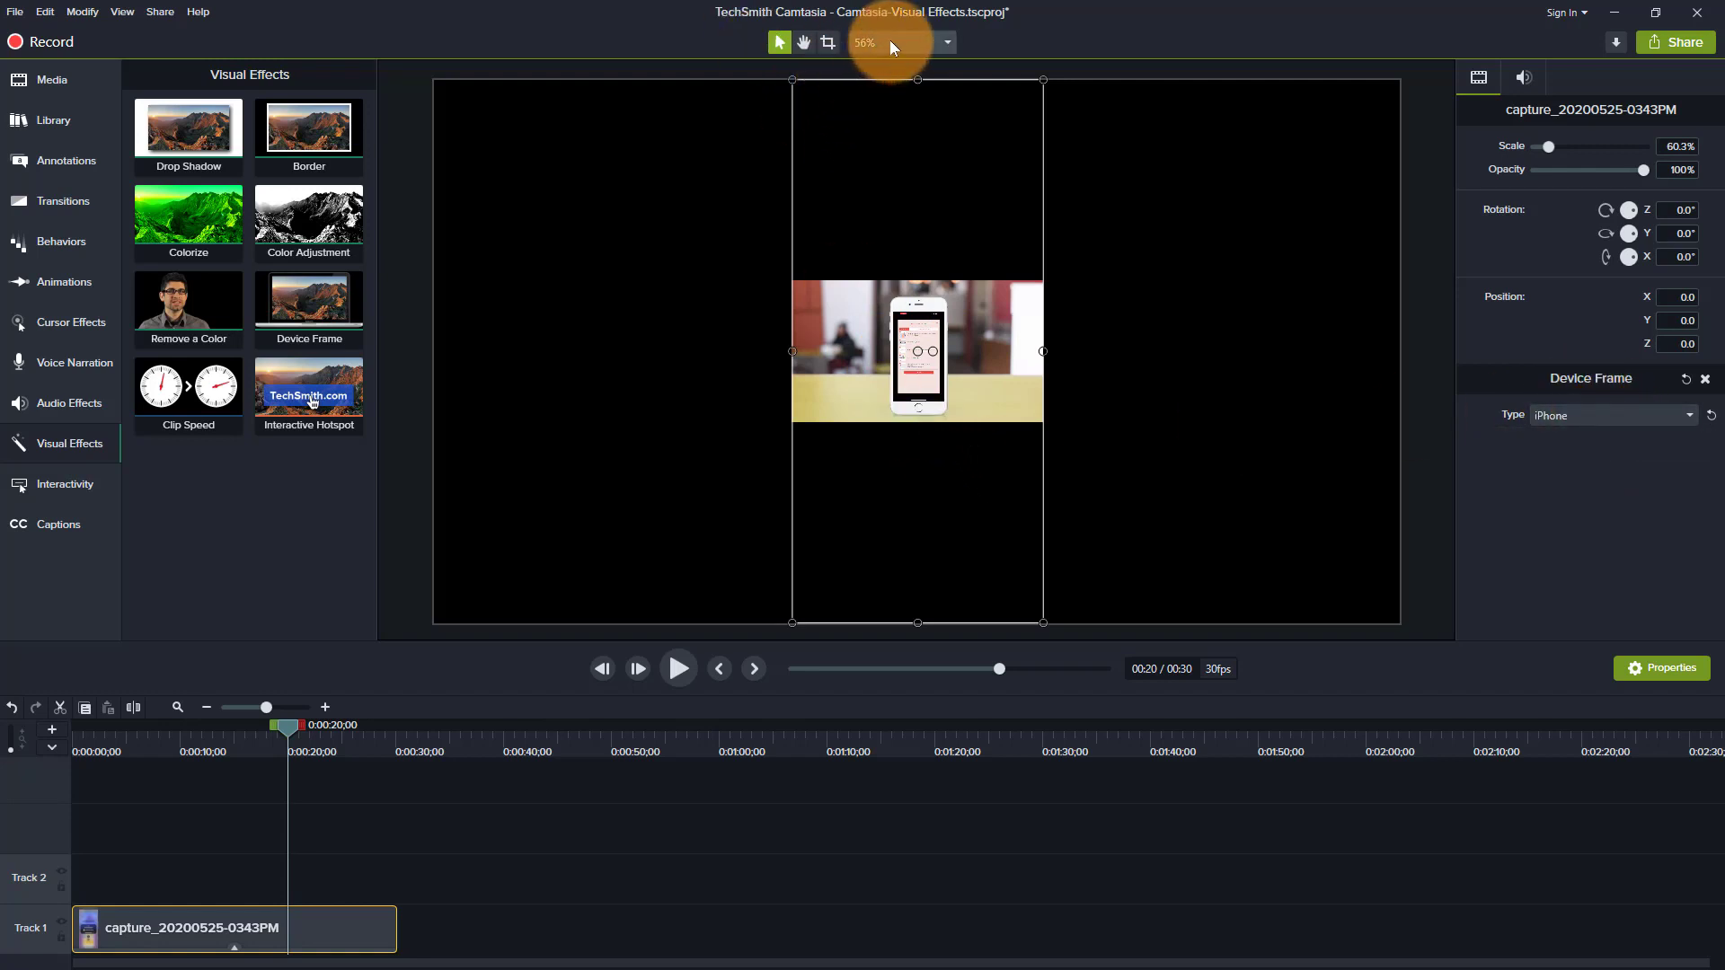
left_click(911, 96)
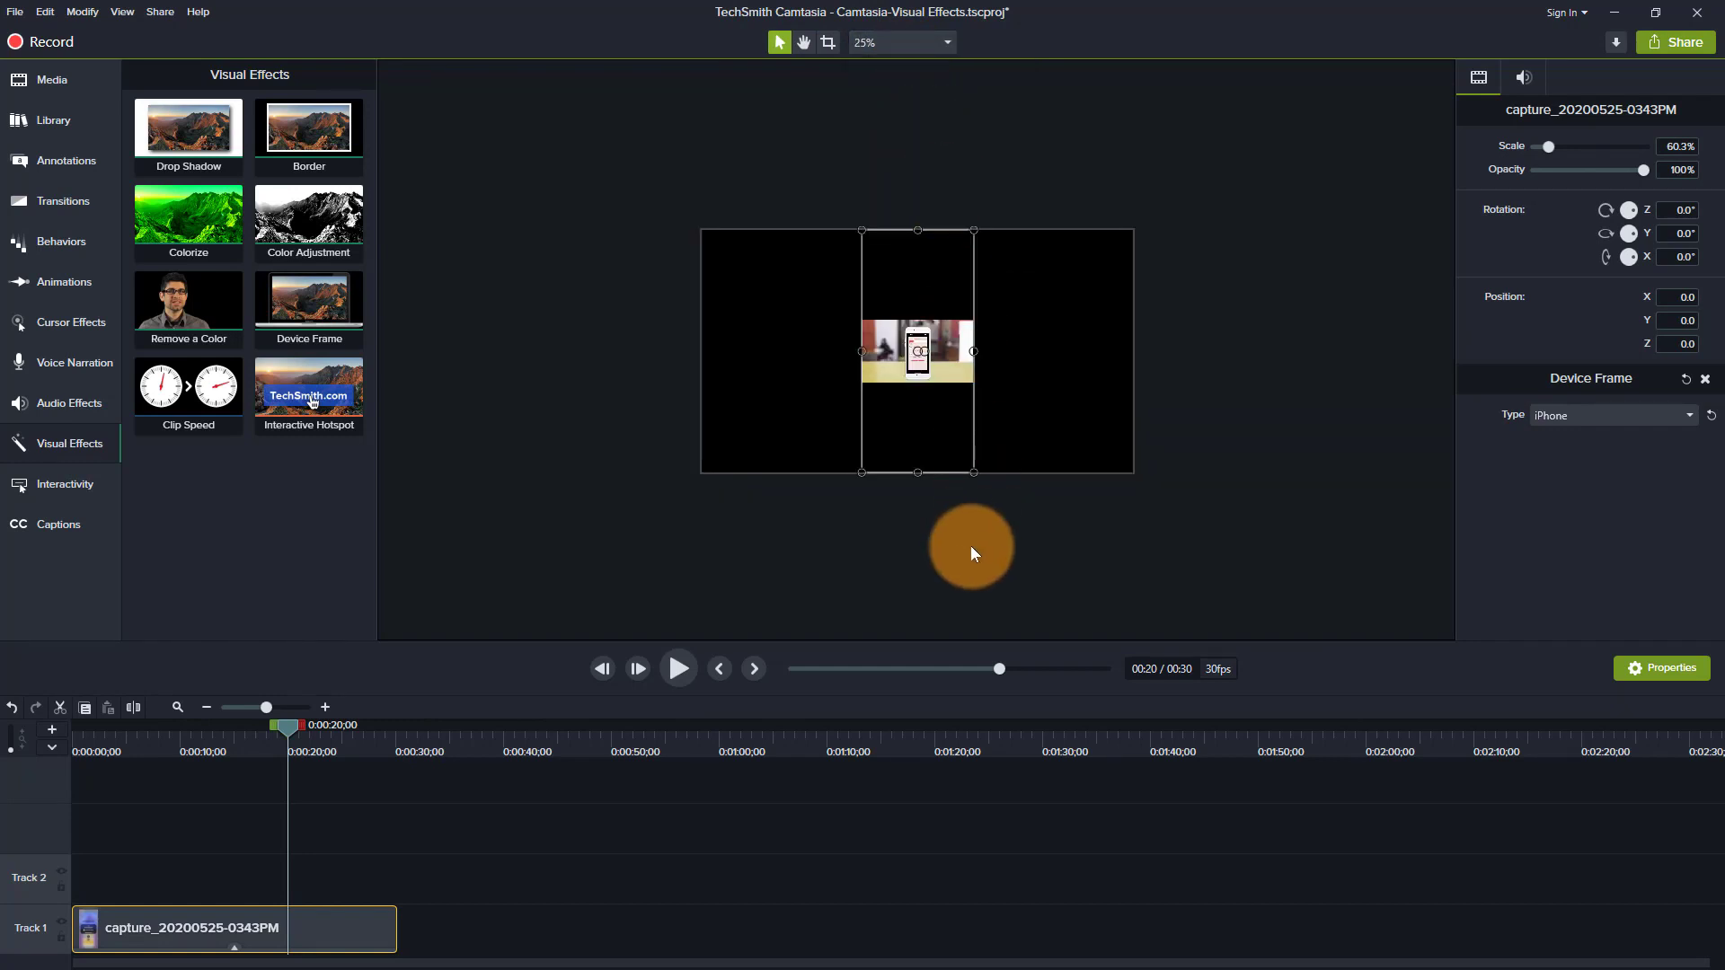
left_click_drag(862, 473, 702, 537)
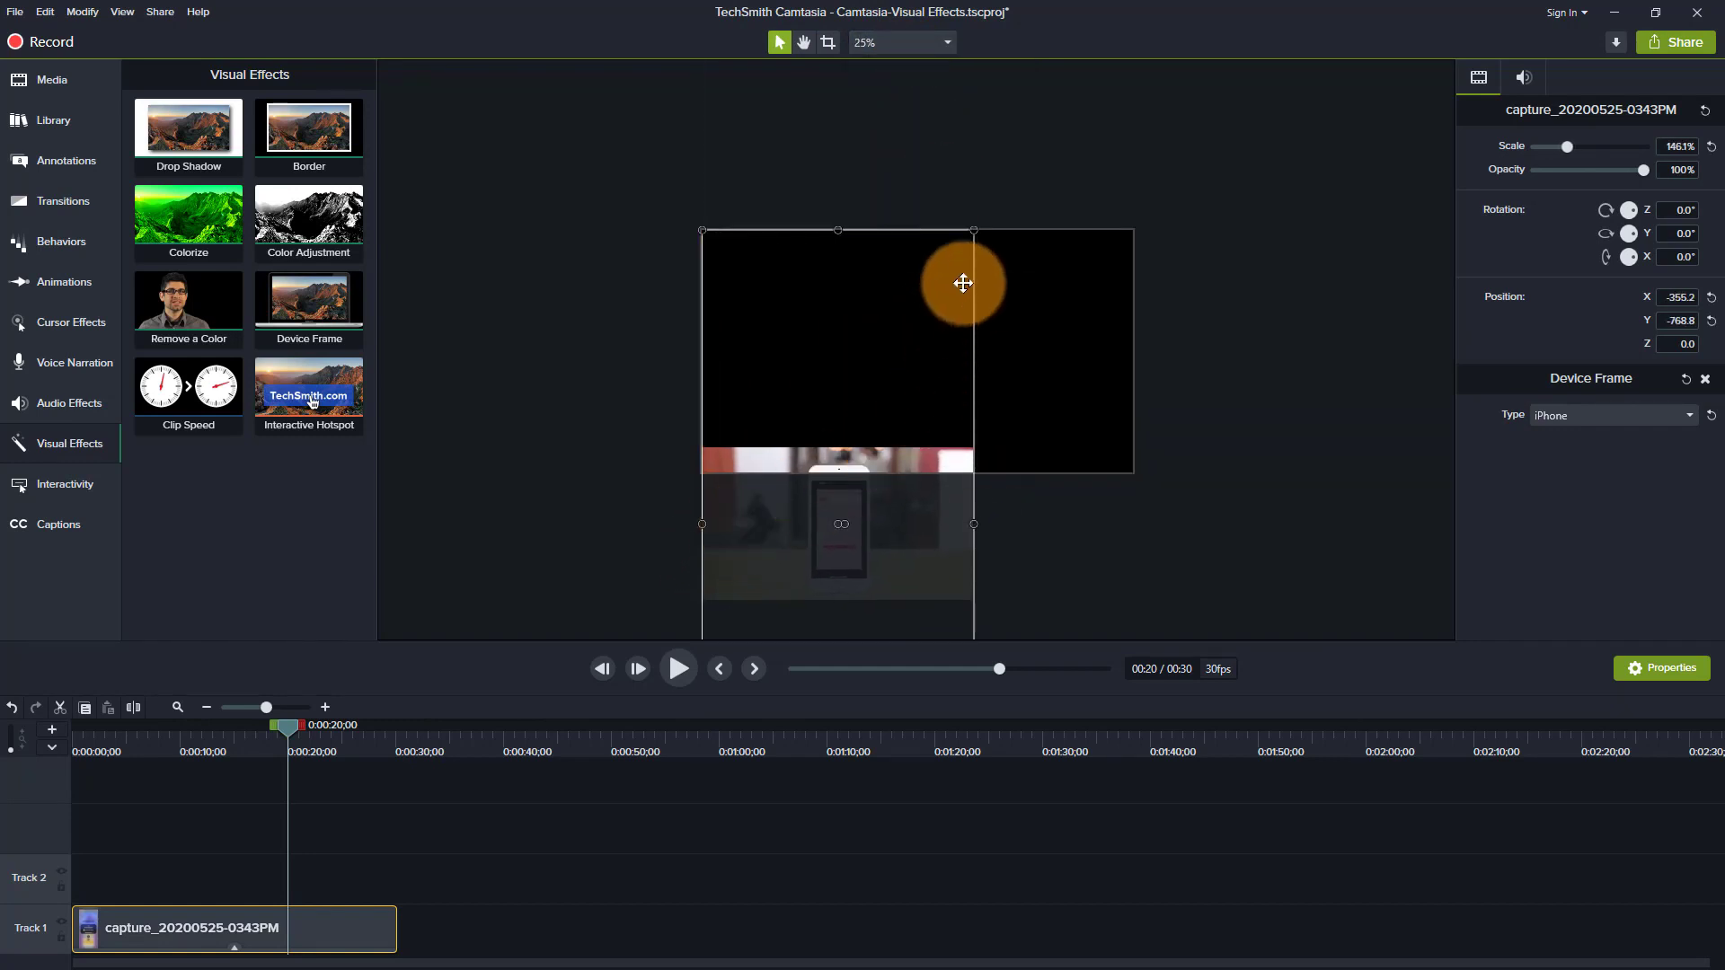
left_click_drag(977, 220, 1133, 130)
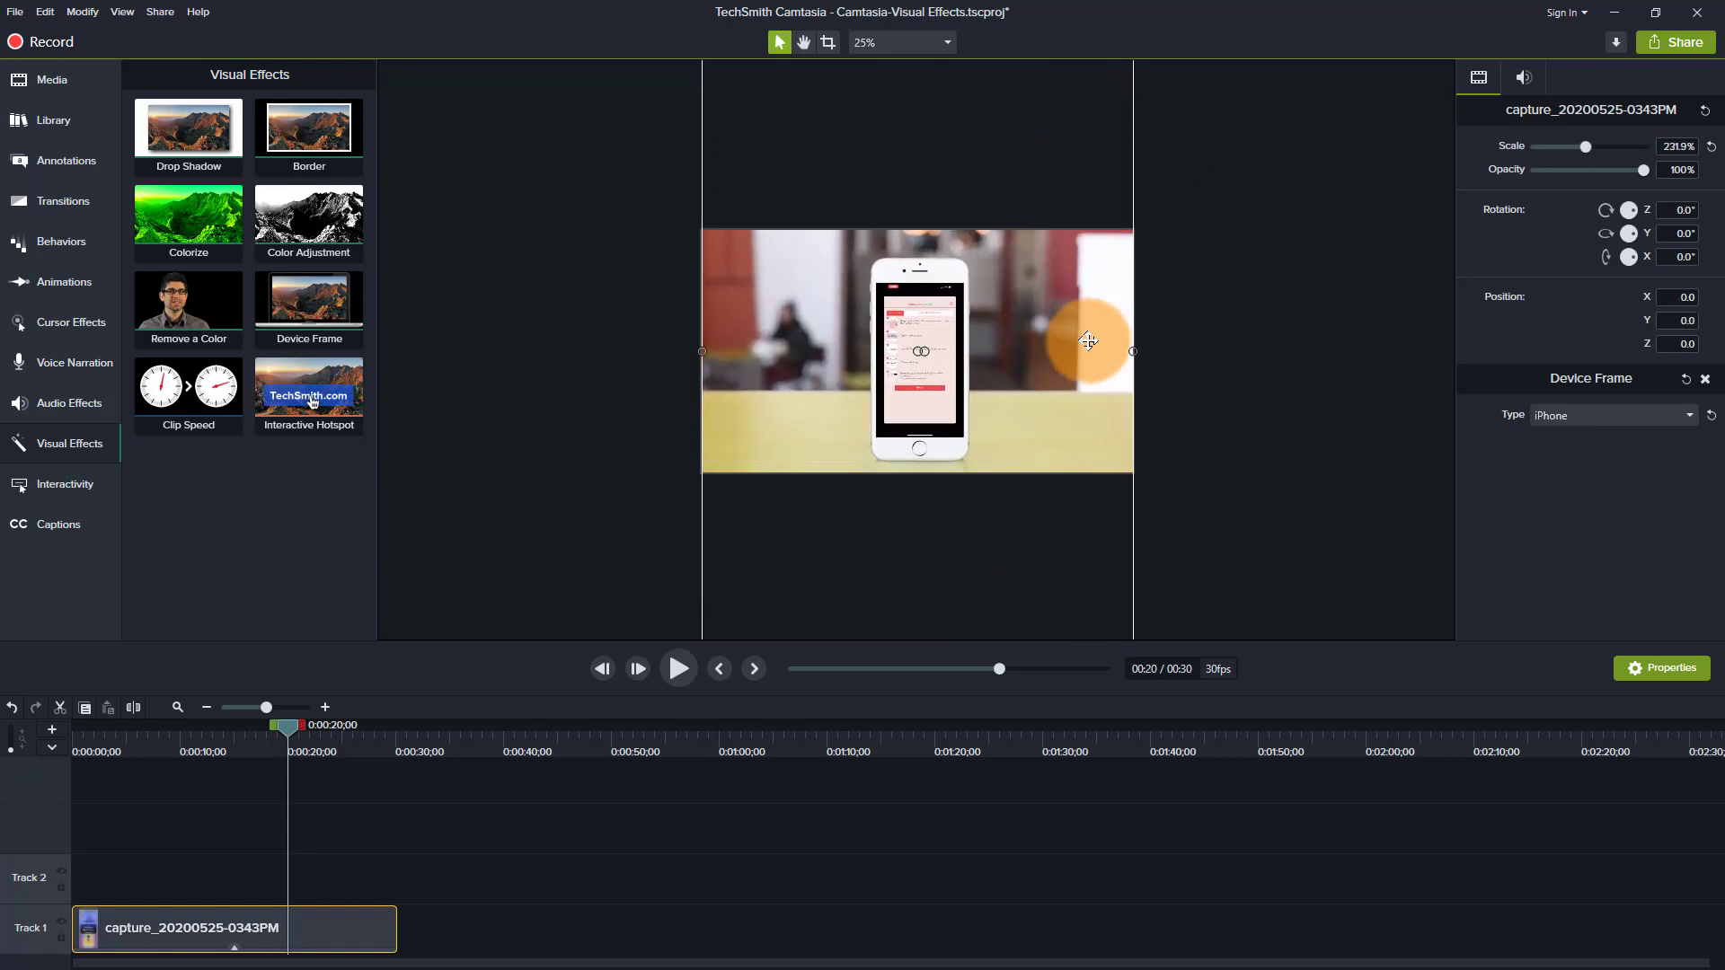
Deselect the clip to check the canvas and restore the canvas zoom to 56%.
left_click(1318, 364)
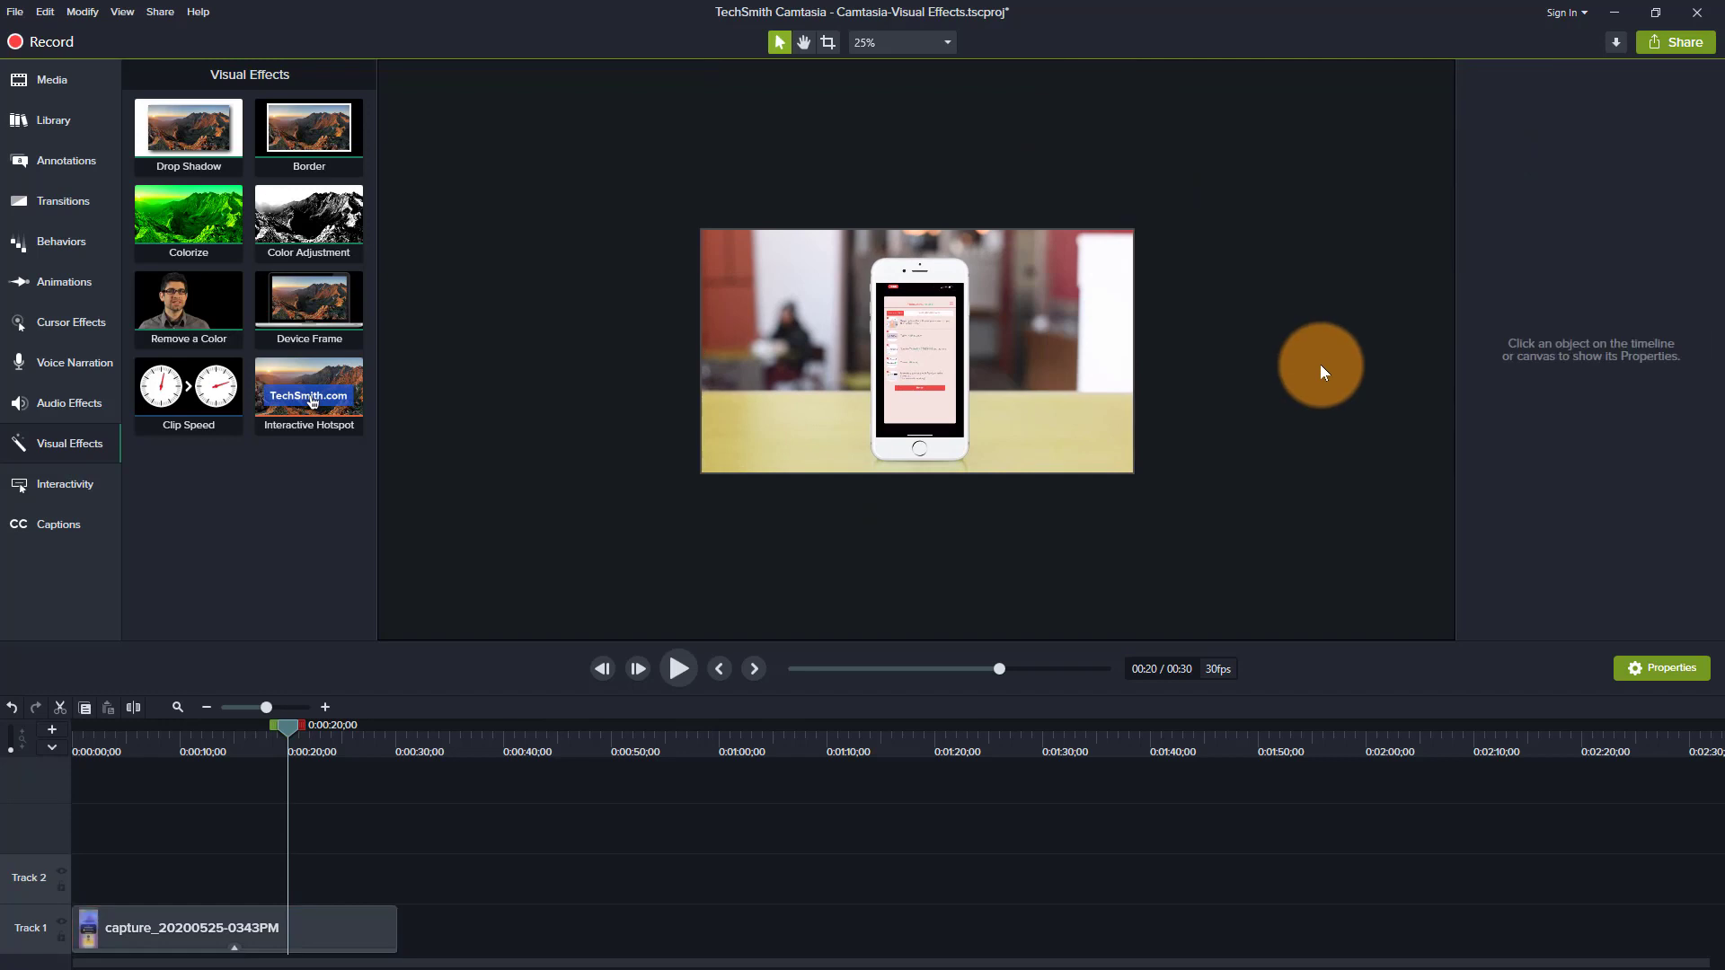
left_click(1097, 358)
left_click(1242, 369)
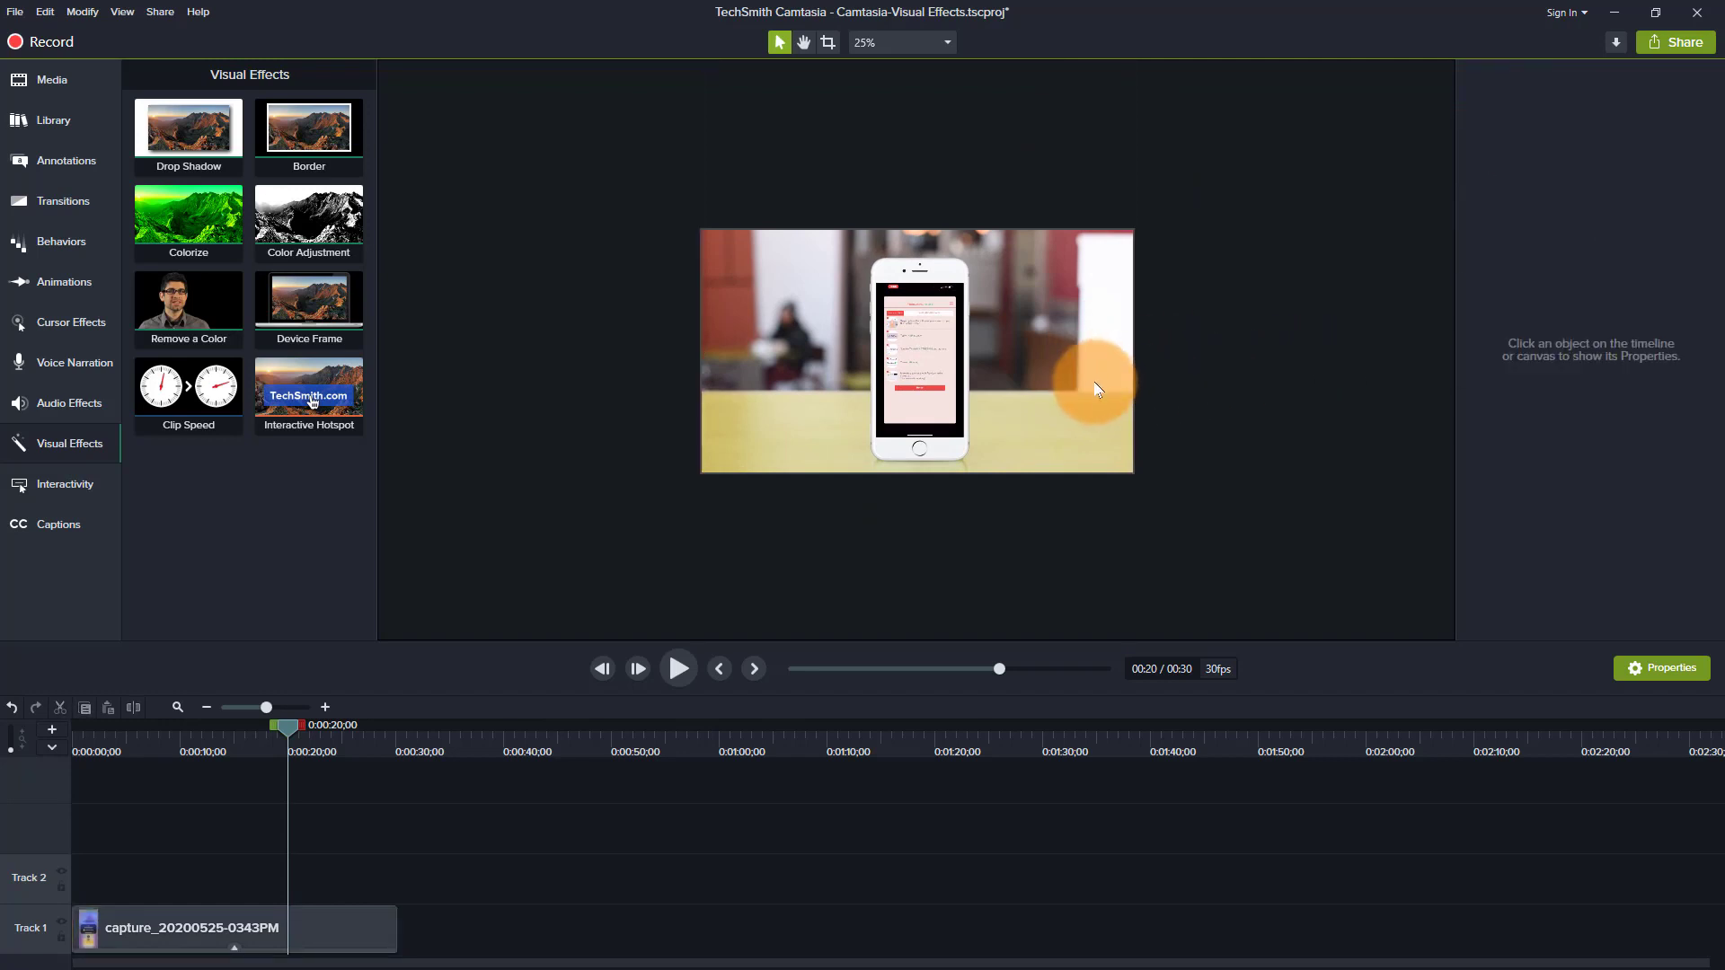
left_click(1041, 316)
left_click(894, 42)
left_click(908, 72)
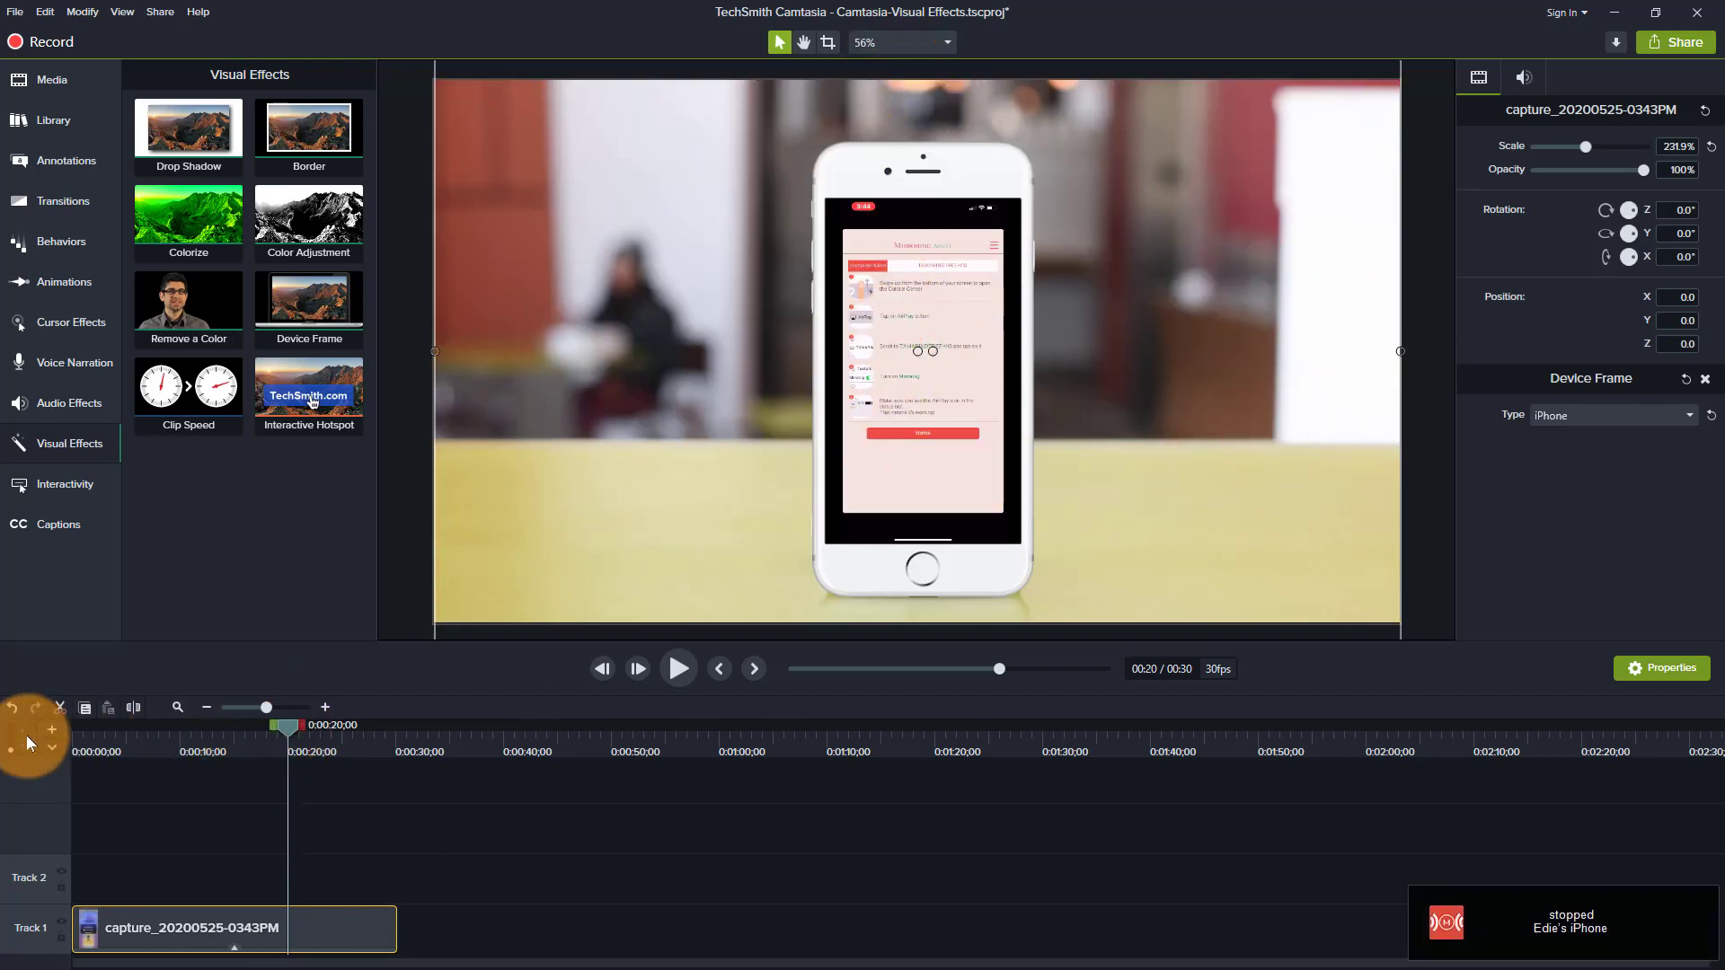
left_click_drag(284, 737, 13, 736)
left_click(678, 670)
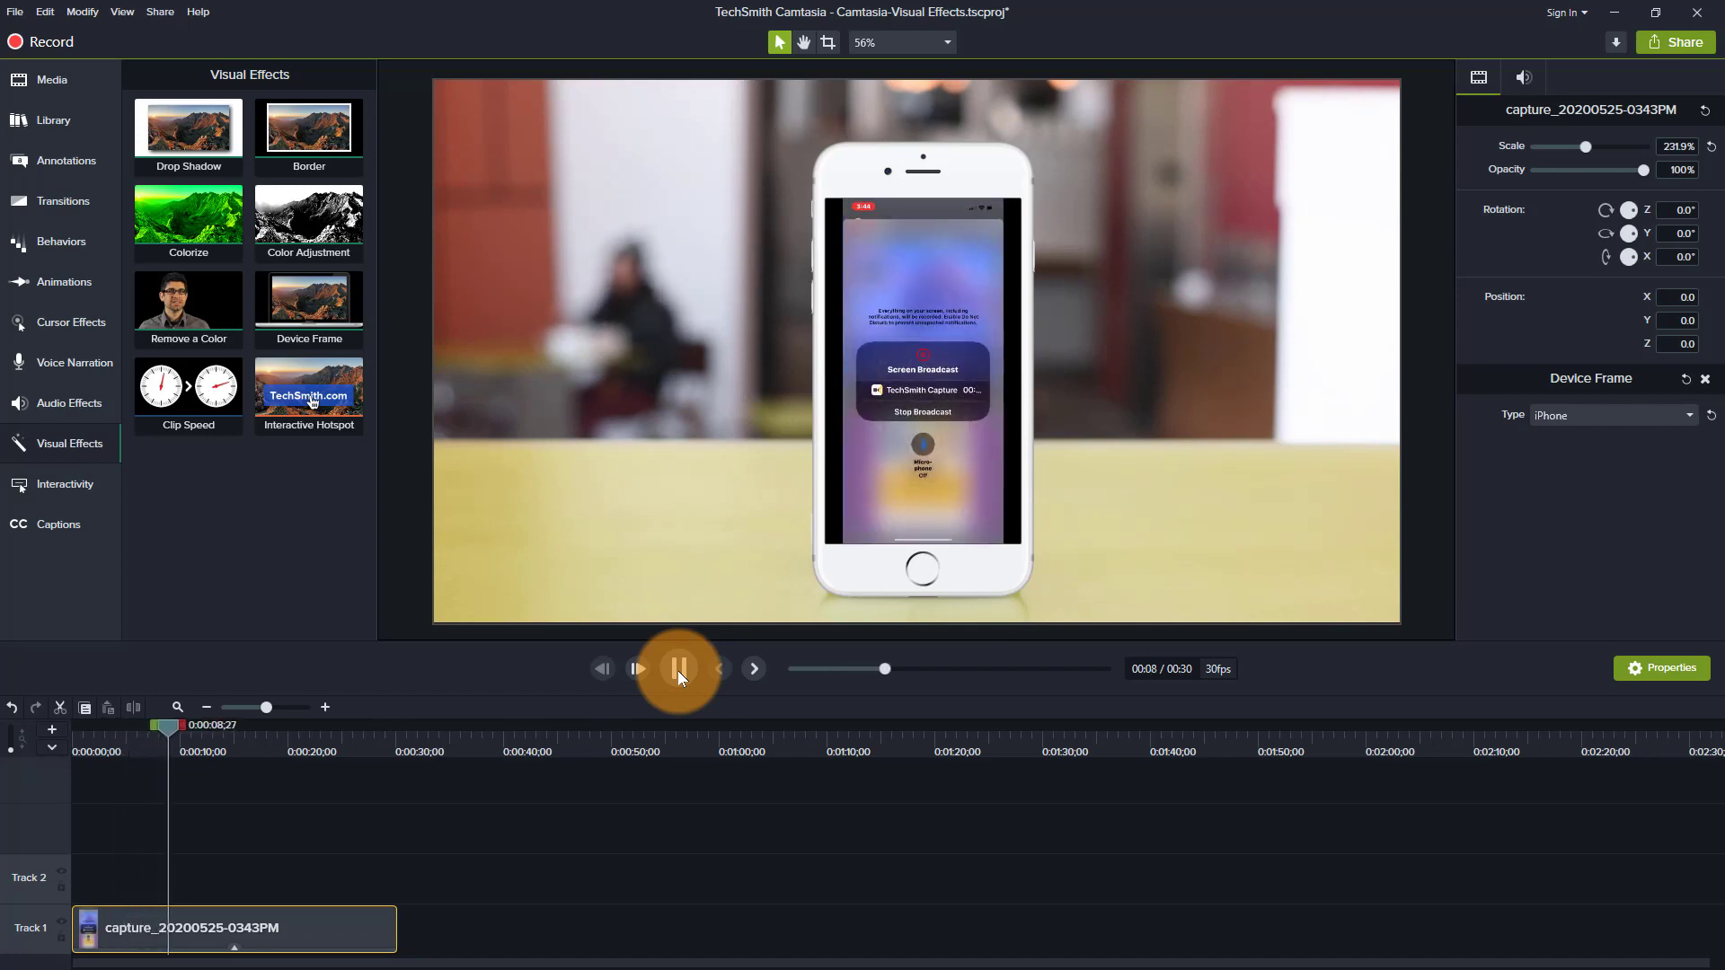
left_click(680, 667)
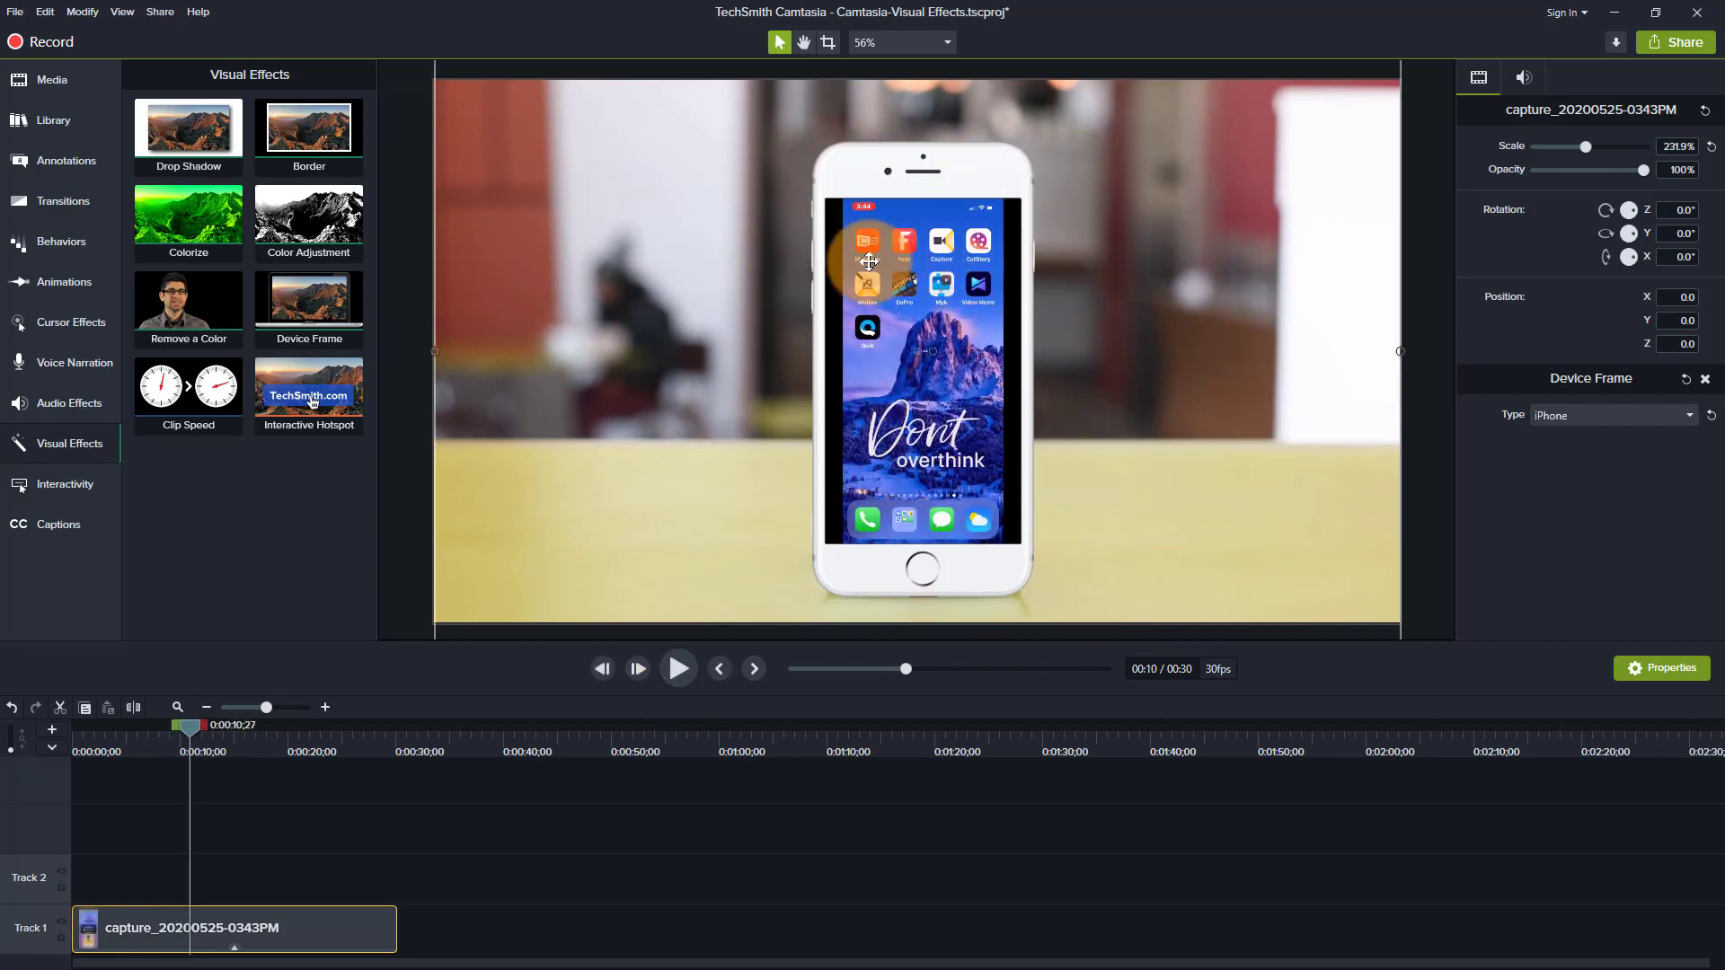
Try Google Pixel and iPhone 8 Creative Space frames, then settle on Generic Smartphone Bright Left.
left_click(1665, 418)
left_click(1639, 499)
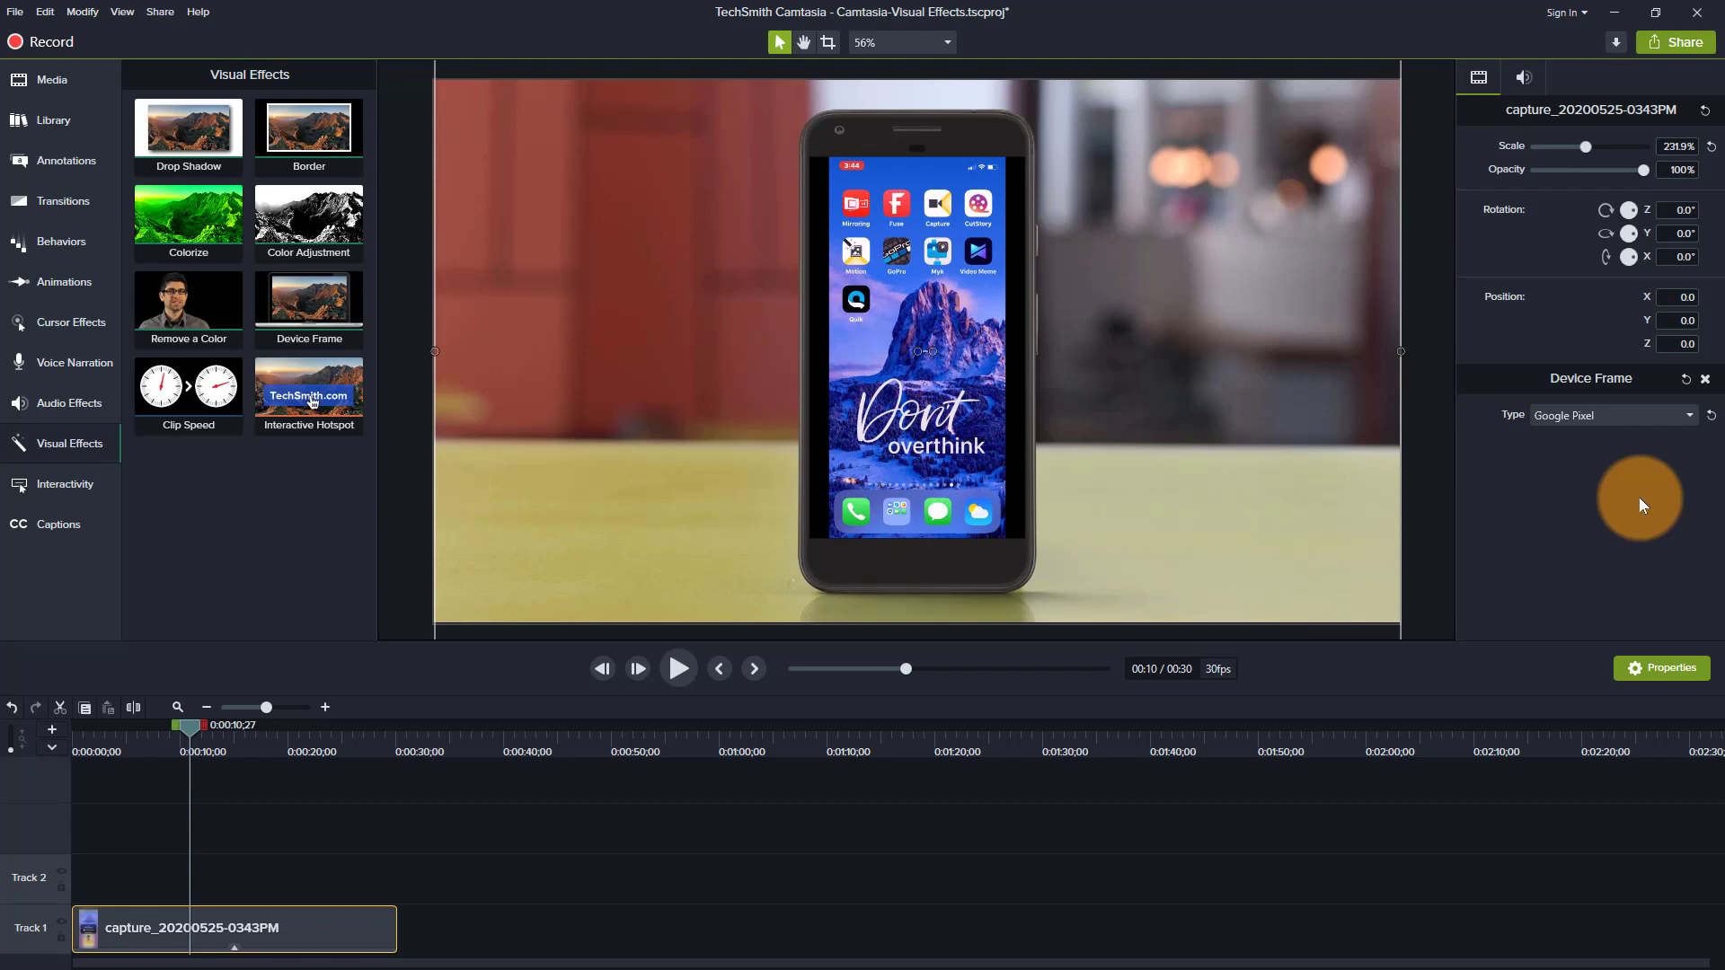
left_click(1643, 413)
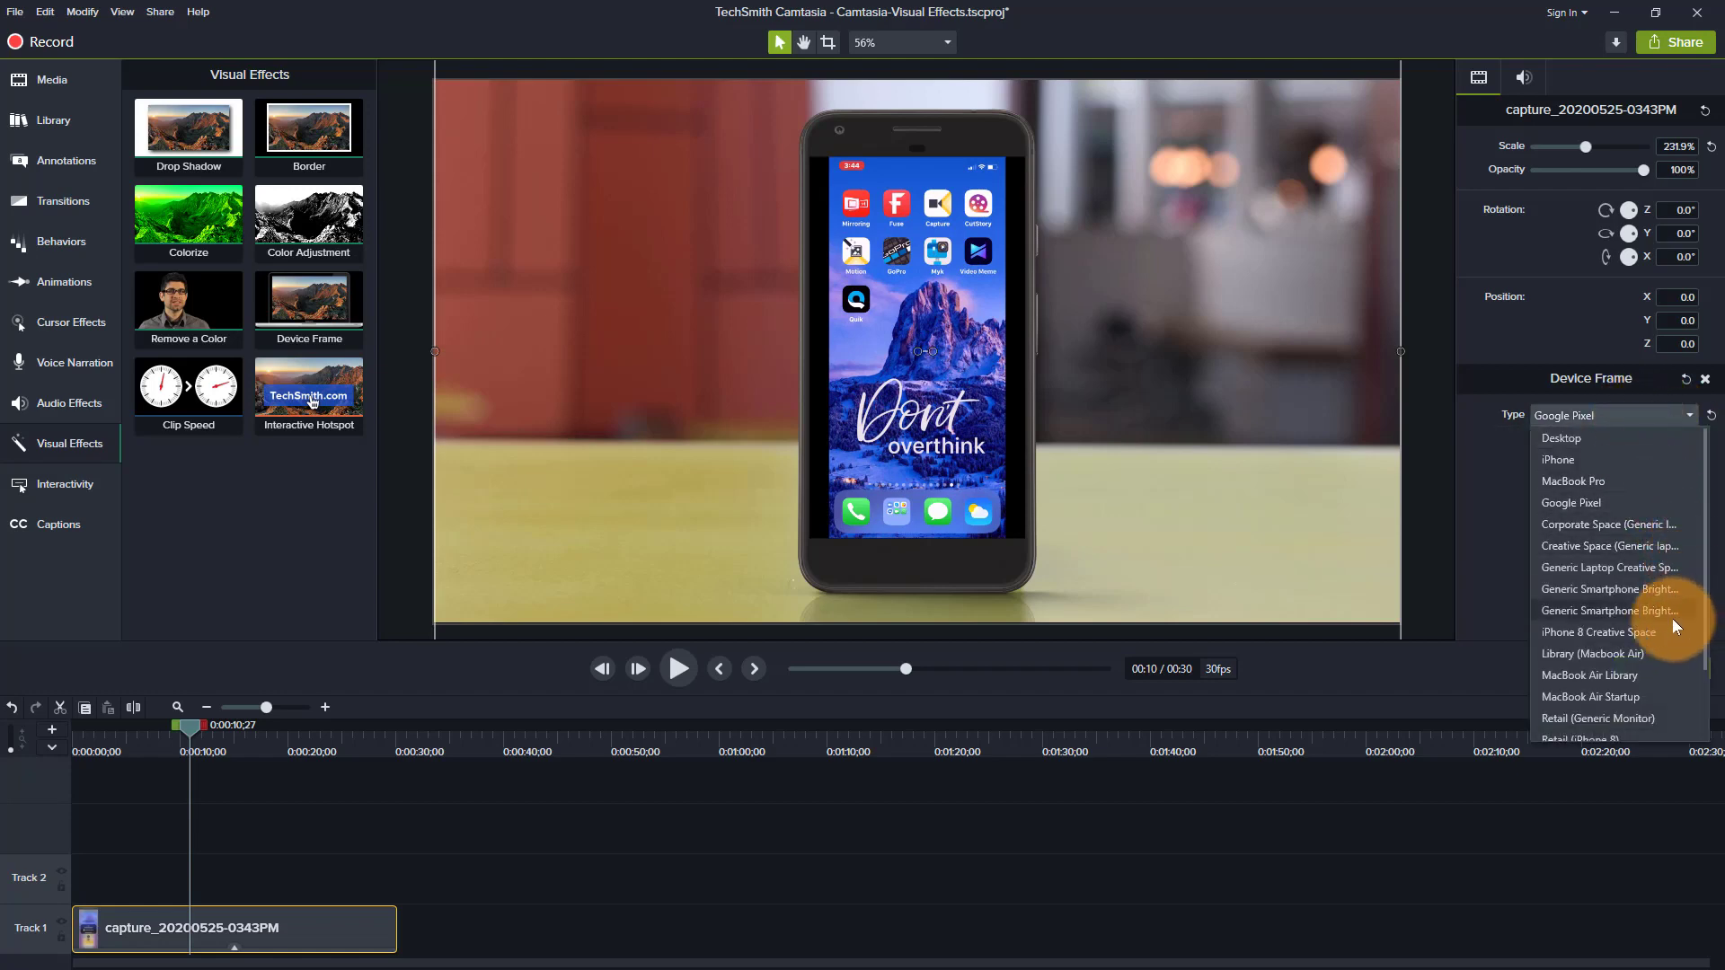
left_click(1646, 633)
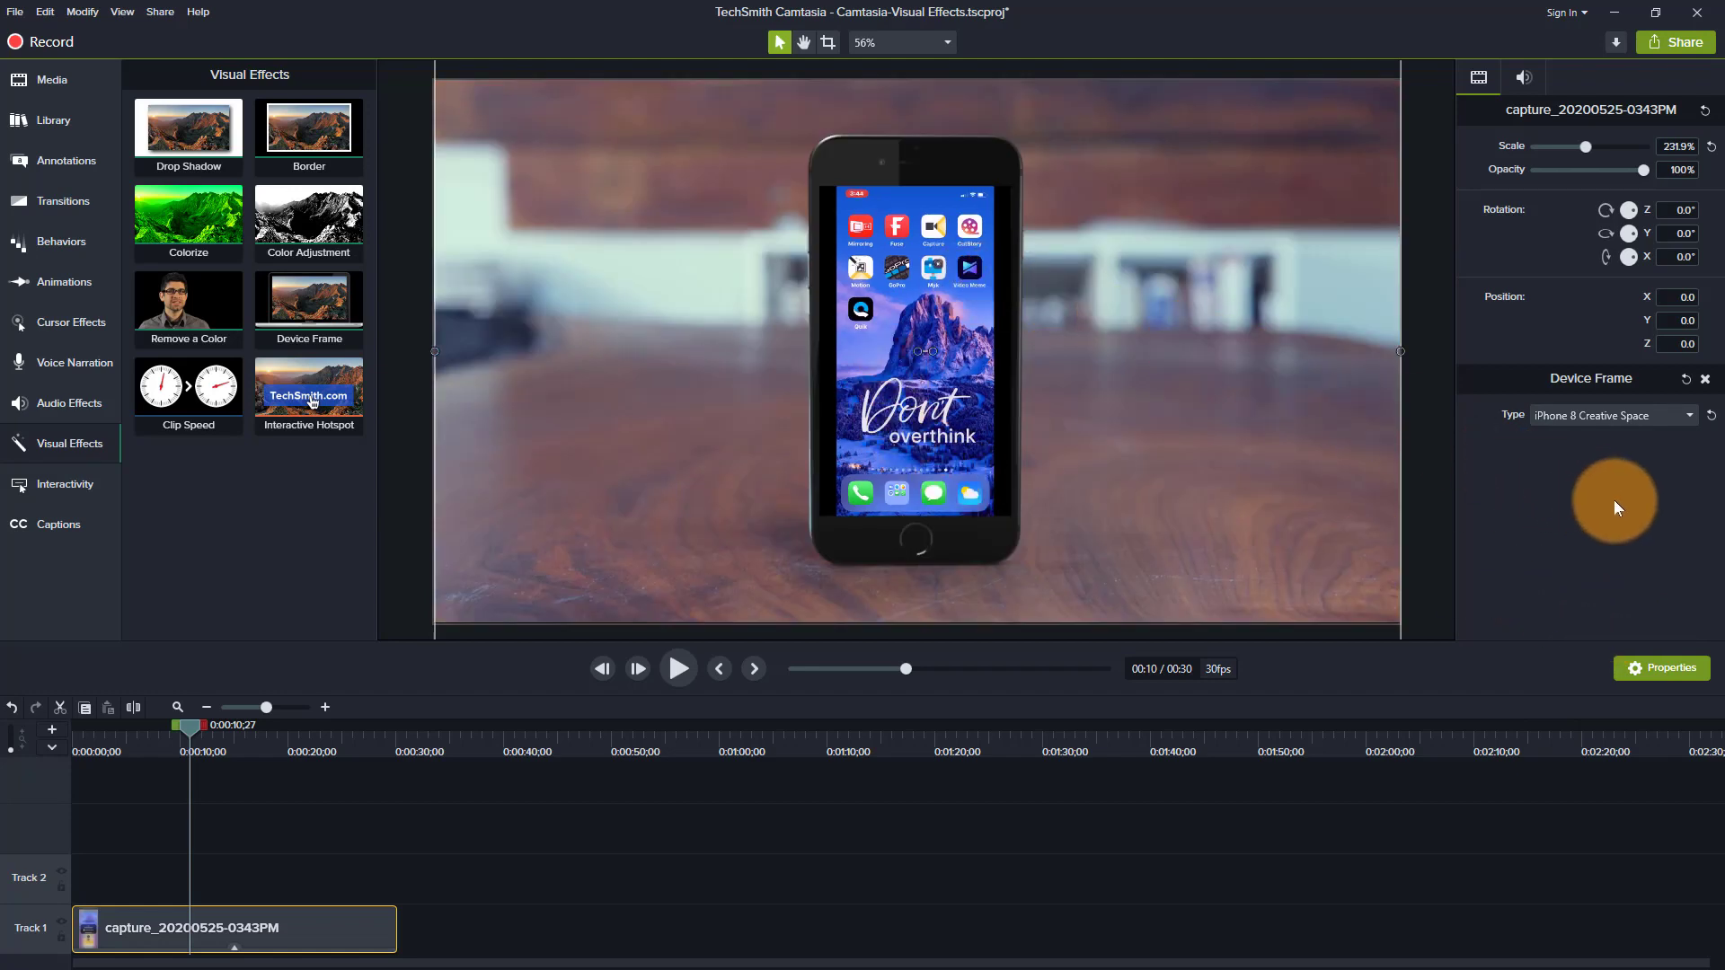
left_click(1630, 419)
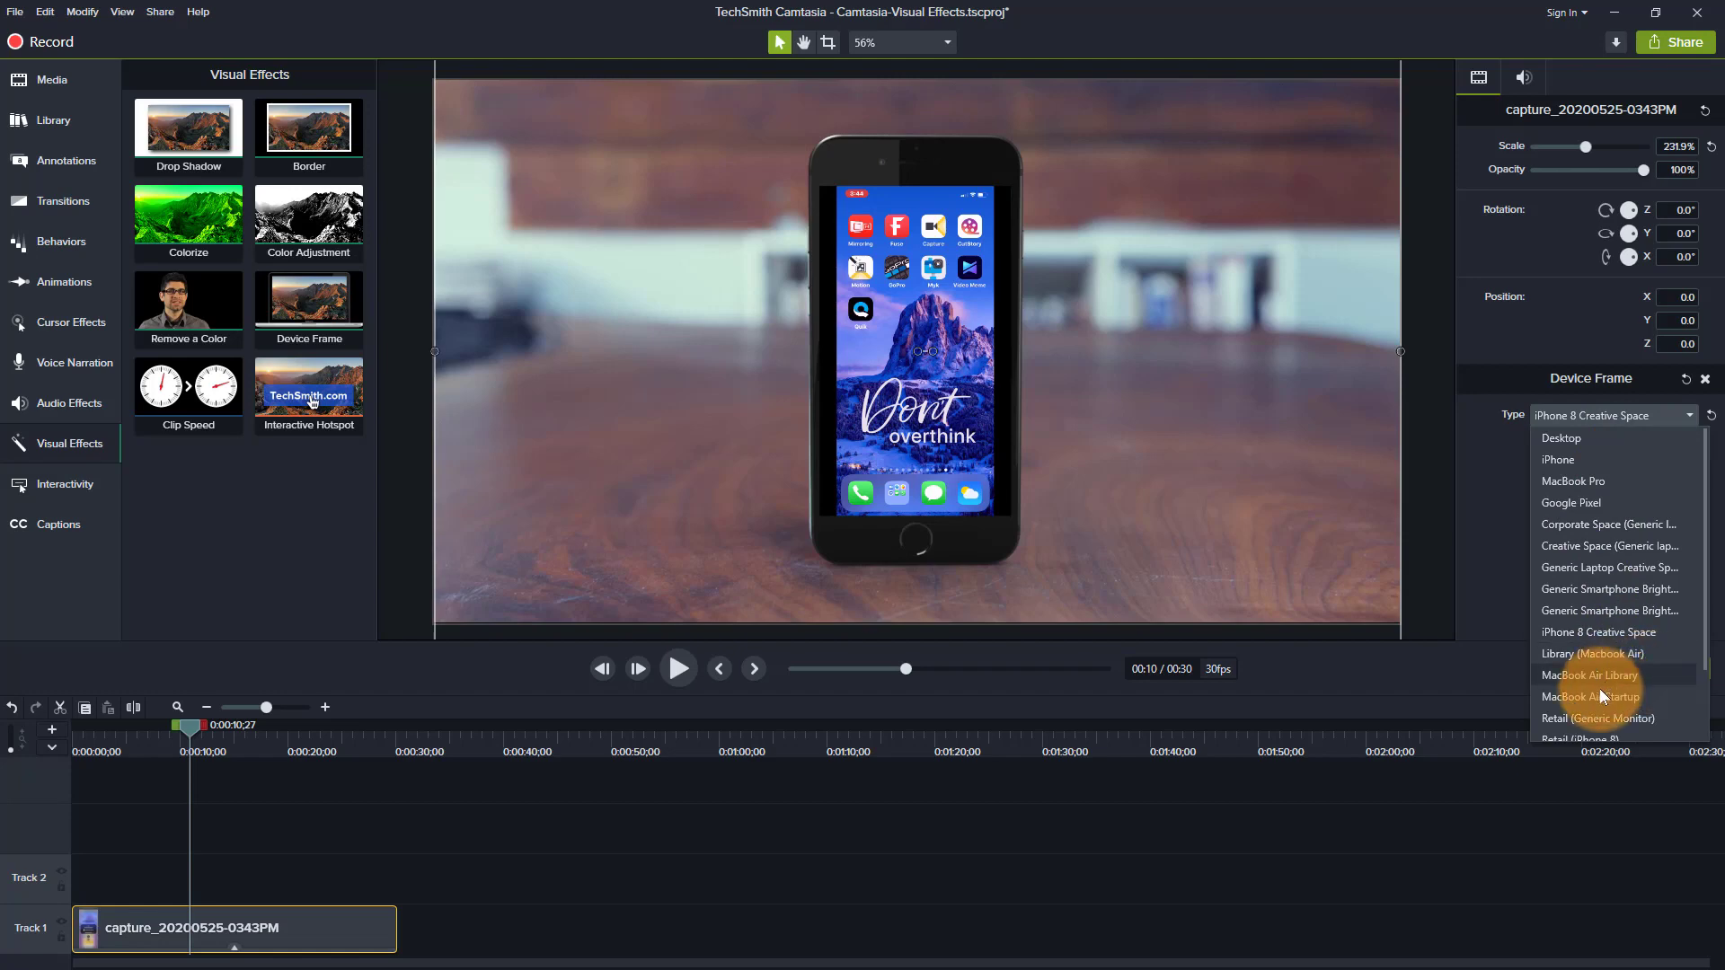
scroll(1662, 692, "down", 1)
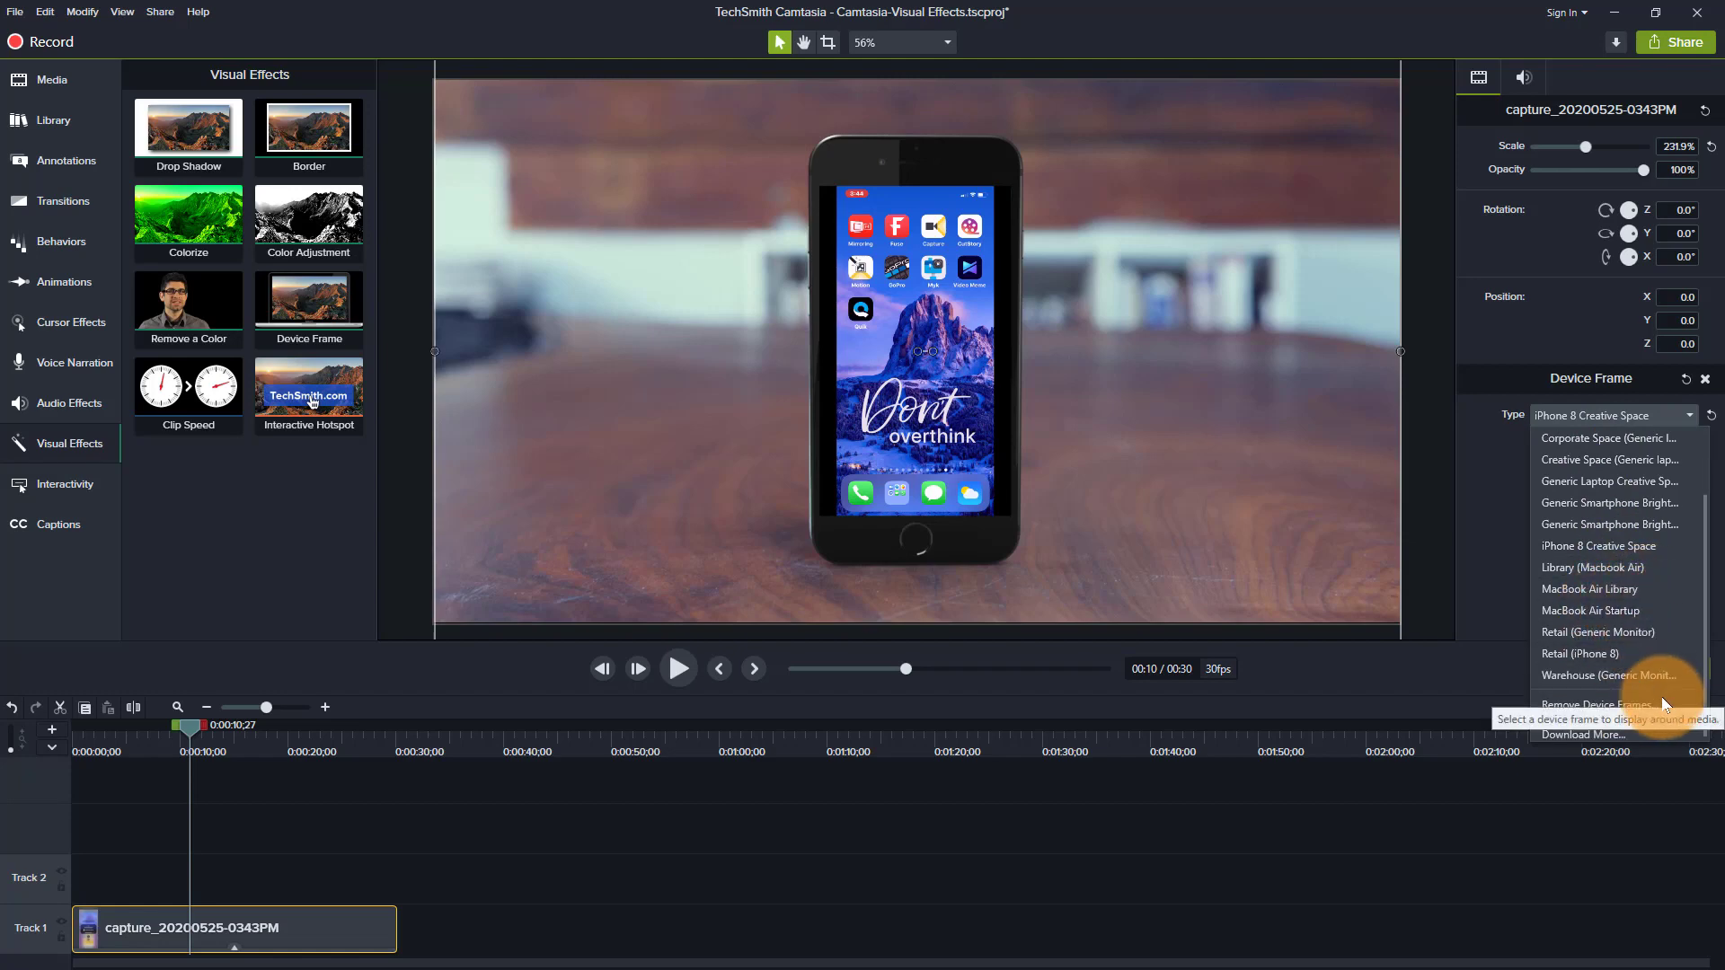
left_click(1662, 691)
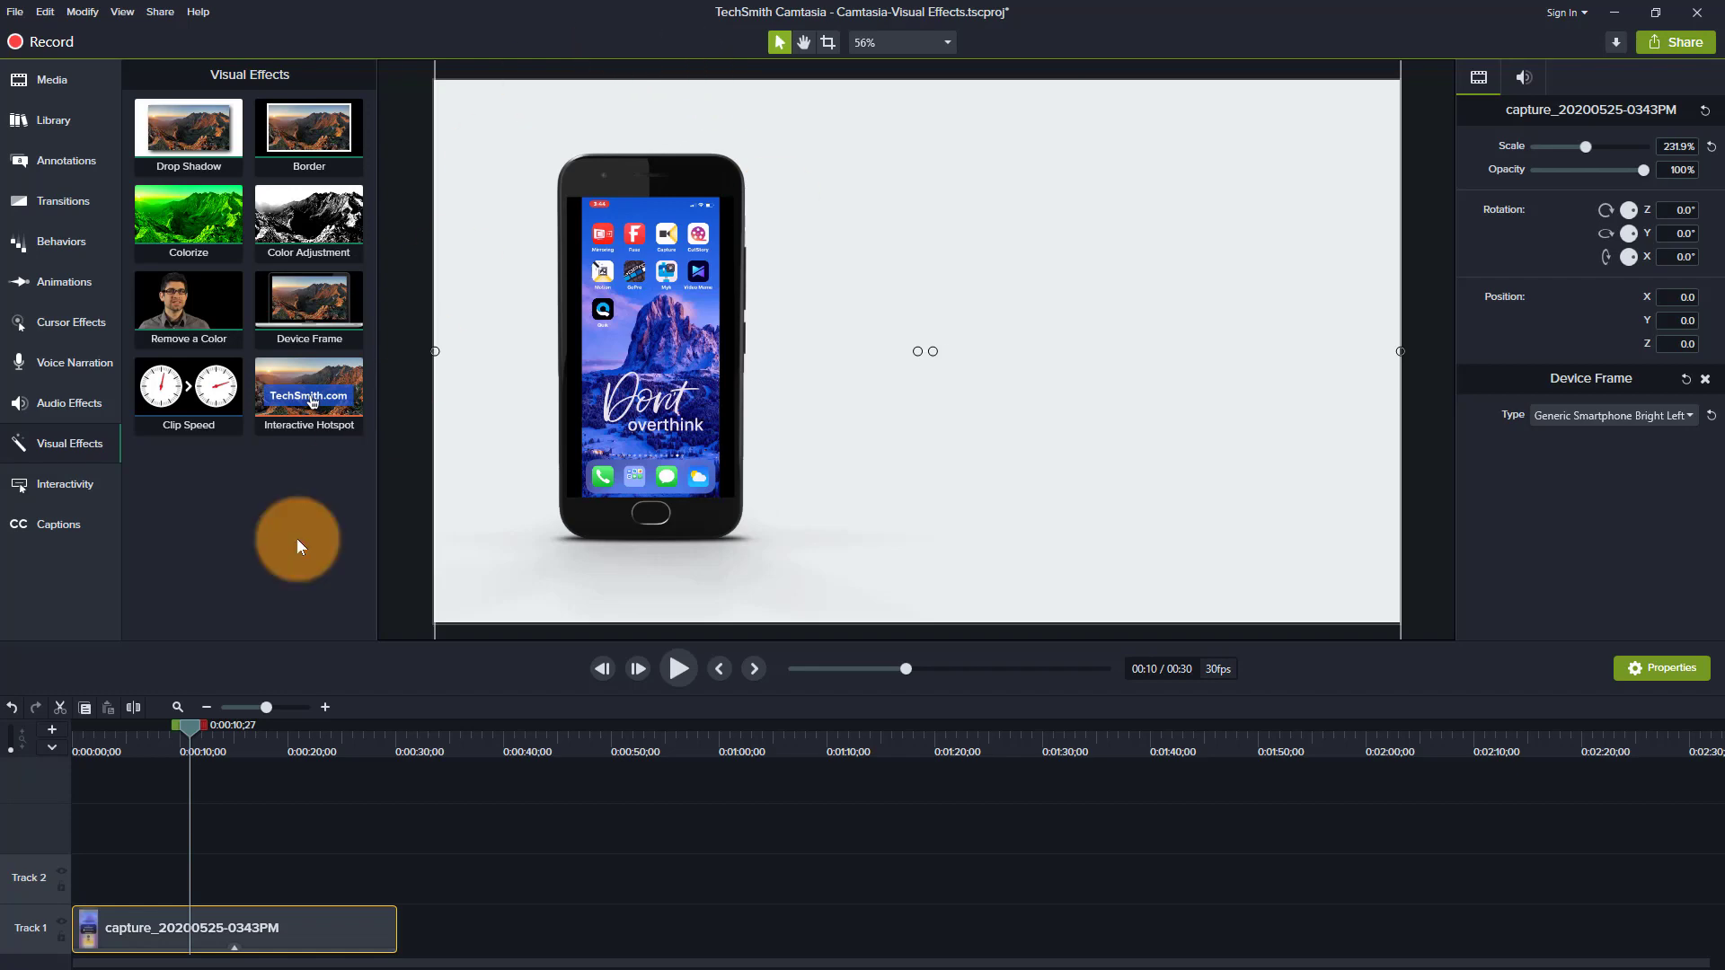
left_click_drag(184, 726, 76, 724)
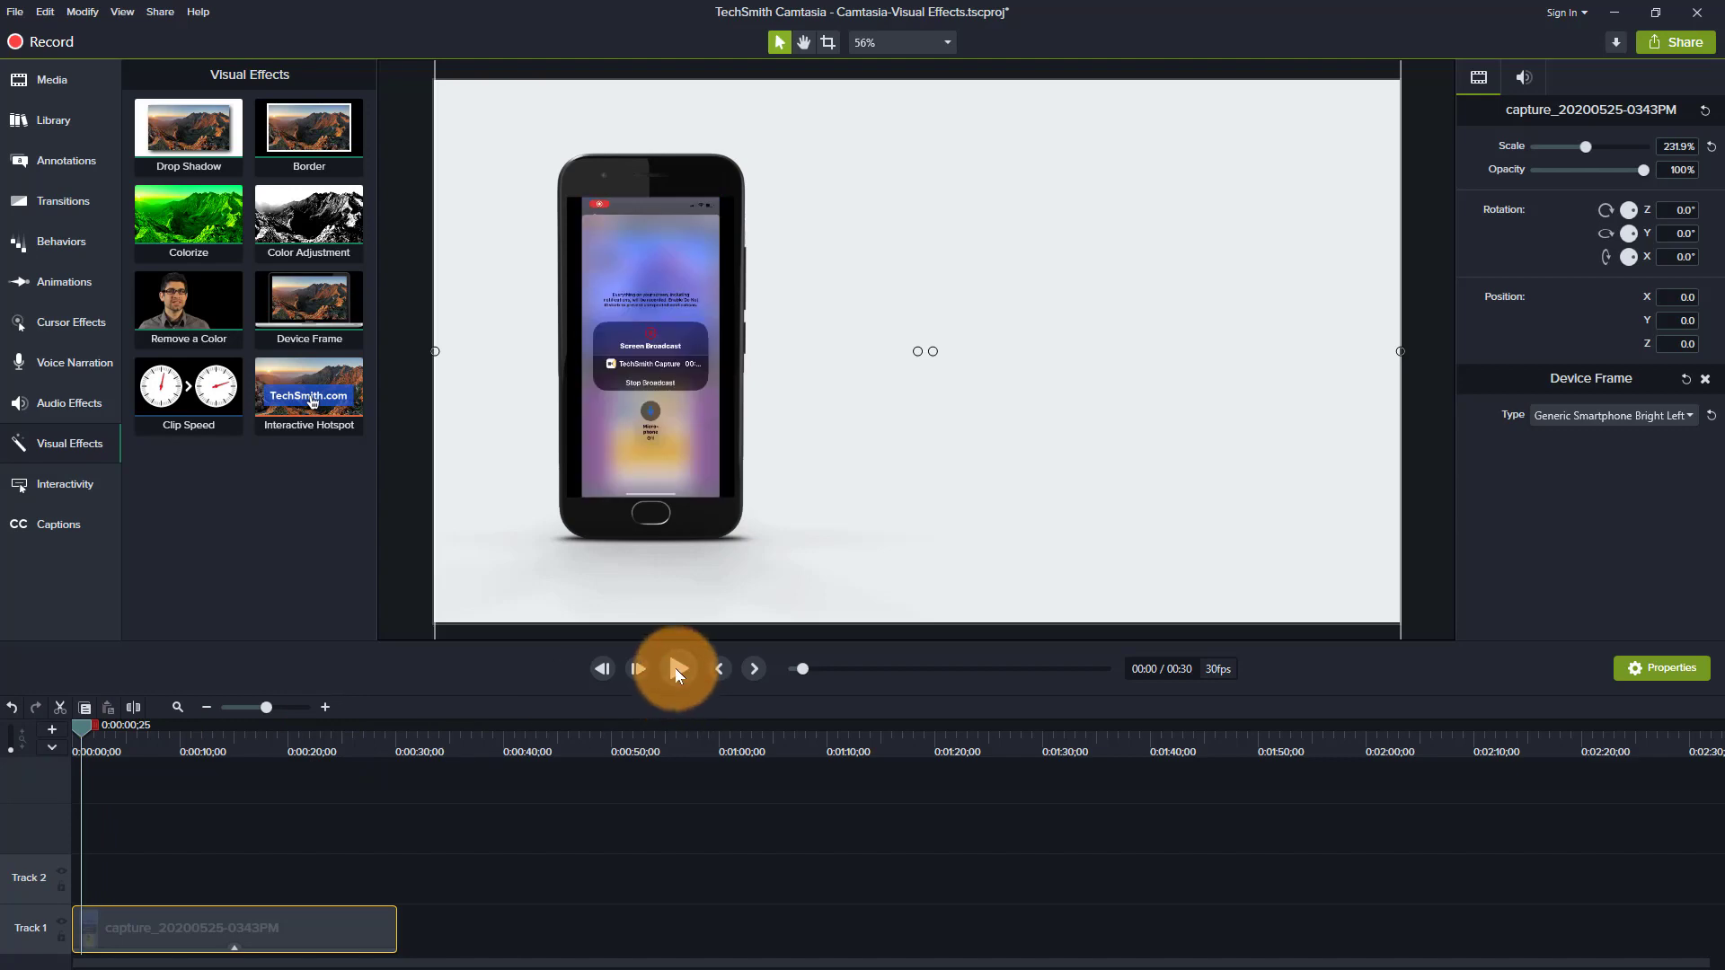
left_click(676, 667)
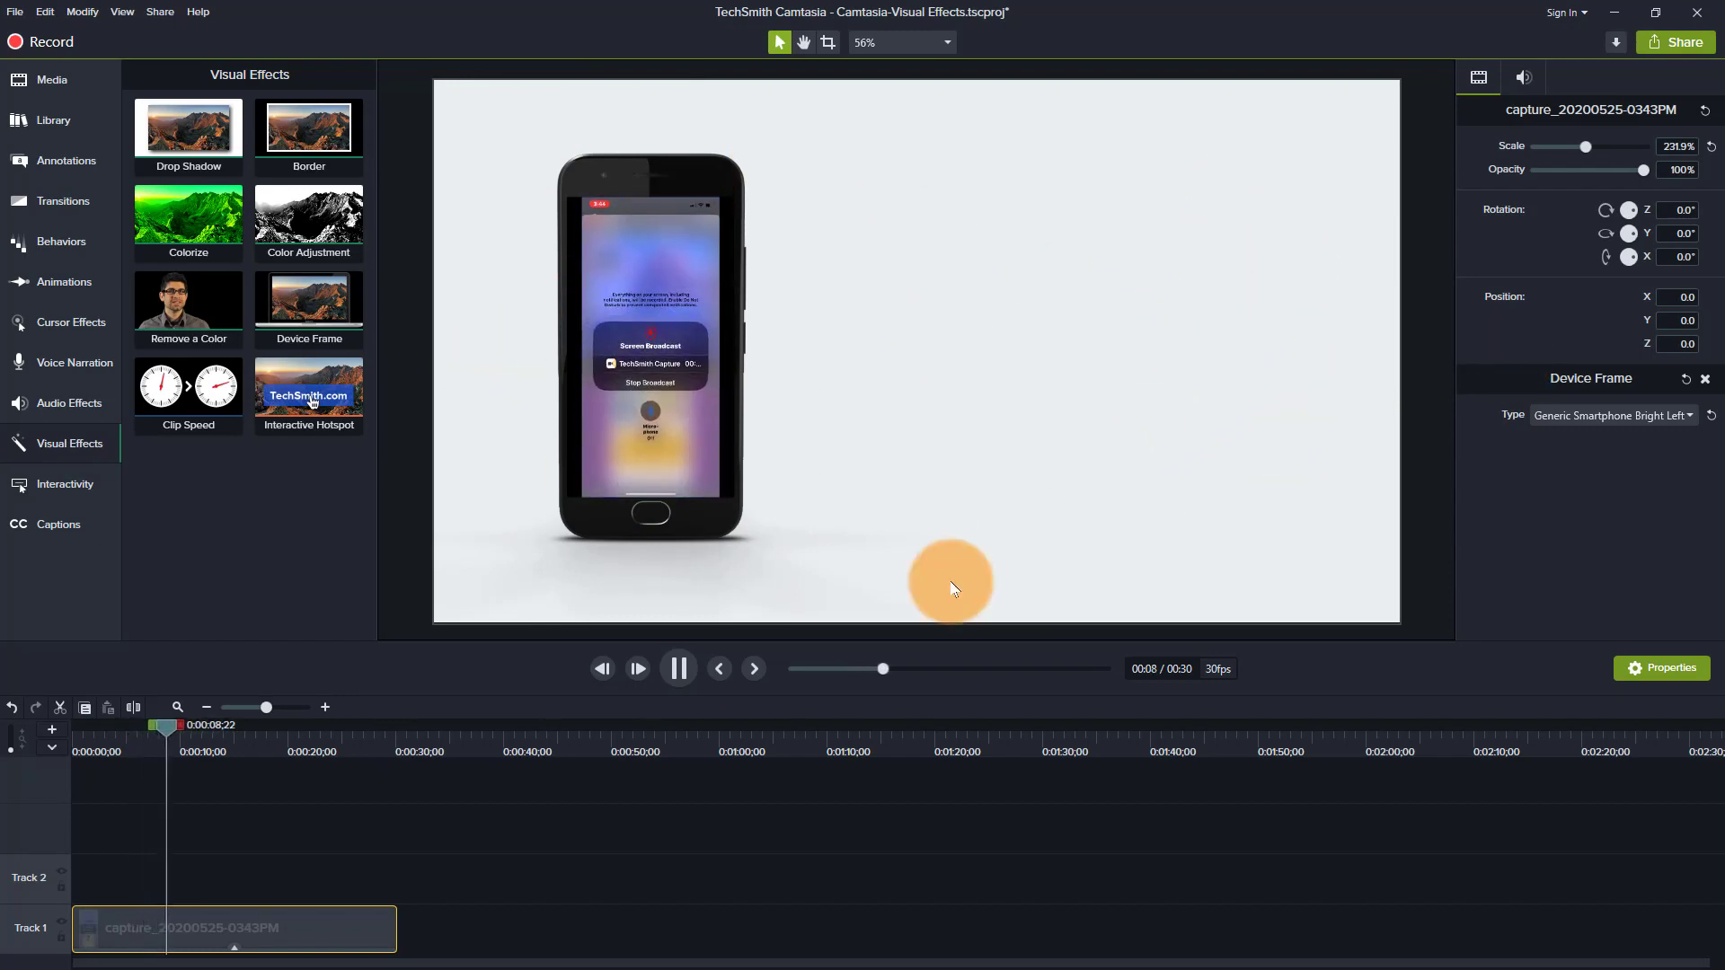
left_click(678, 668)
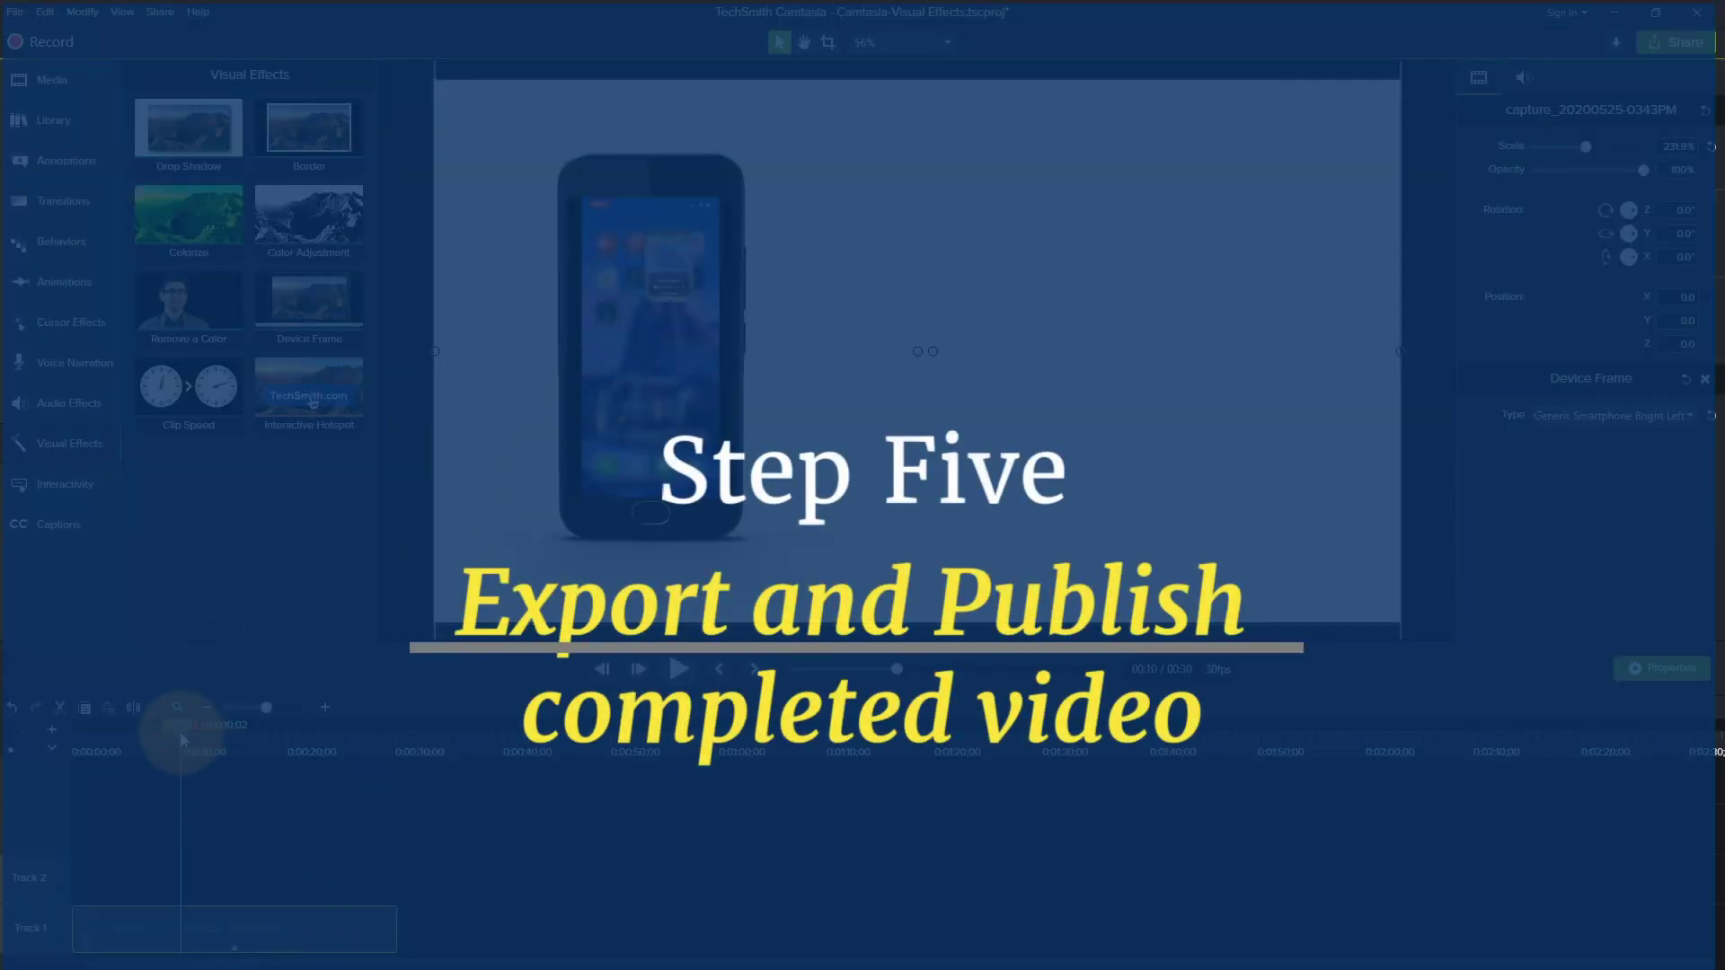
Rewind the playhead to 0:00 and open Share > Local File for the Production Wizard.
left_click_drag(178, 725, 22, 725)
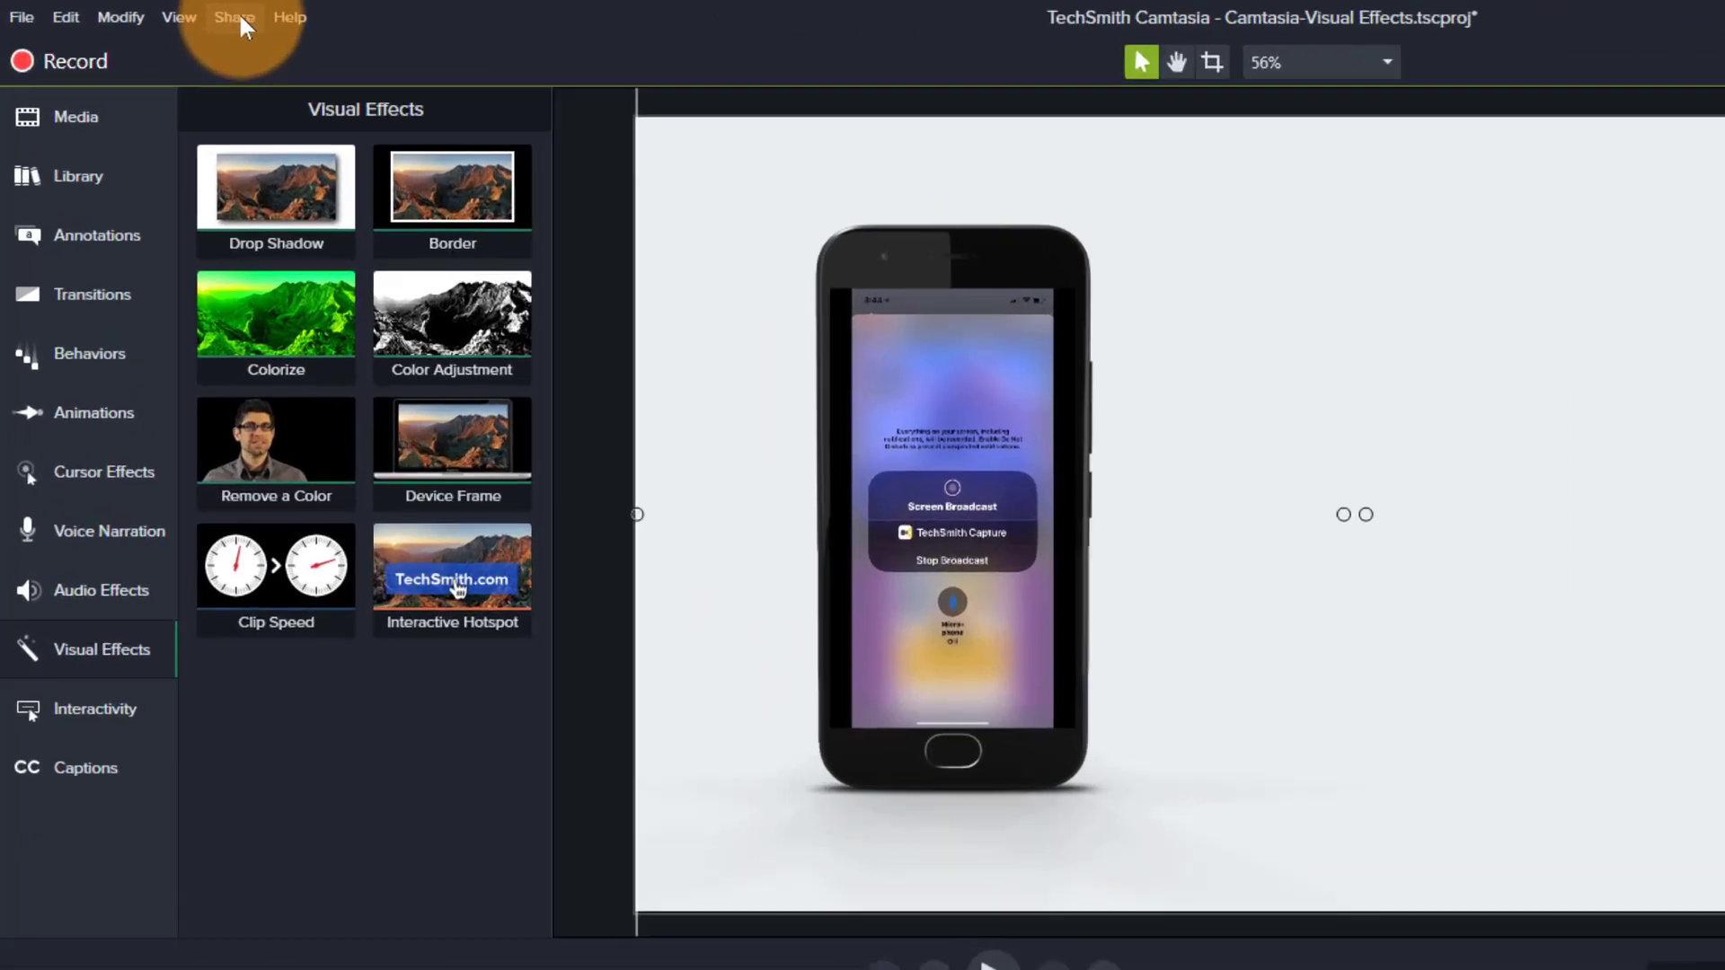
left_click(161, 13)
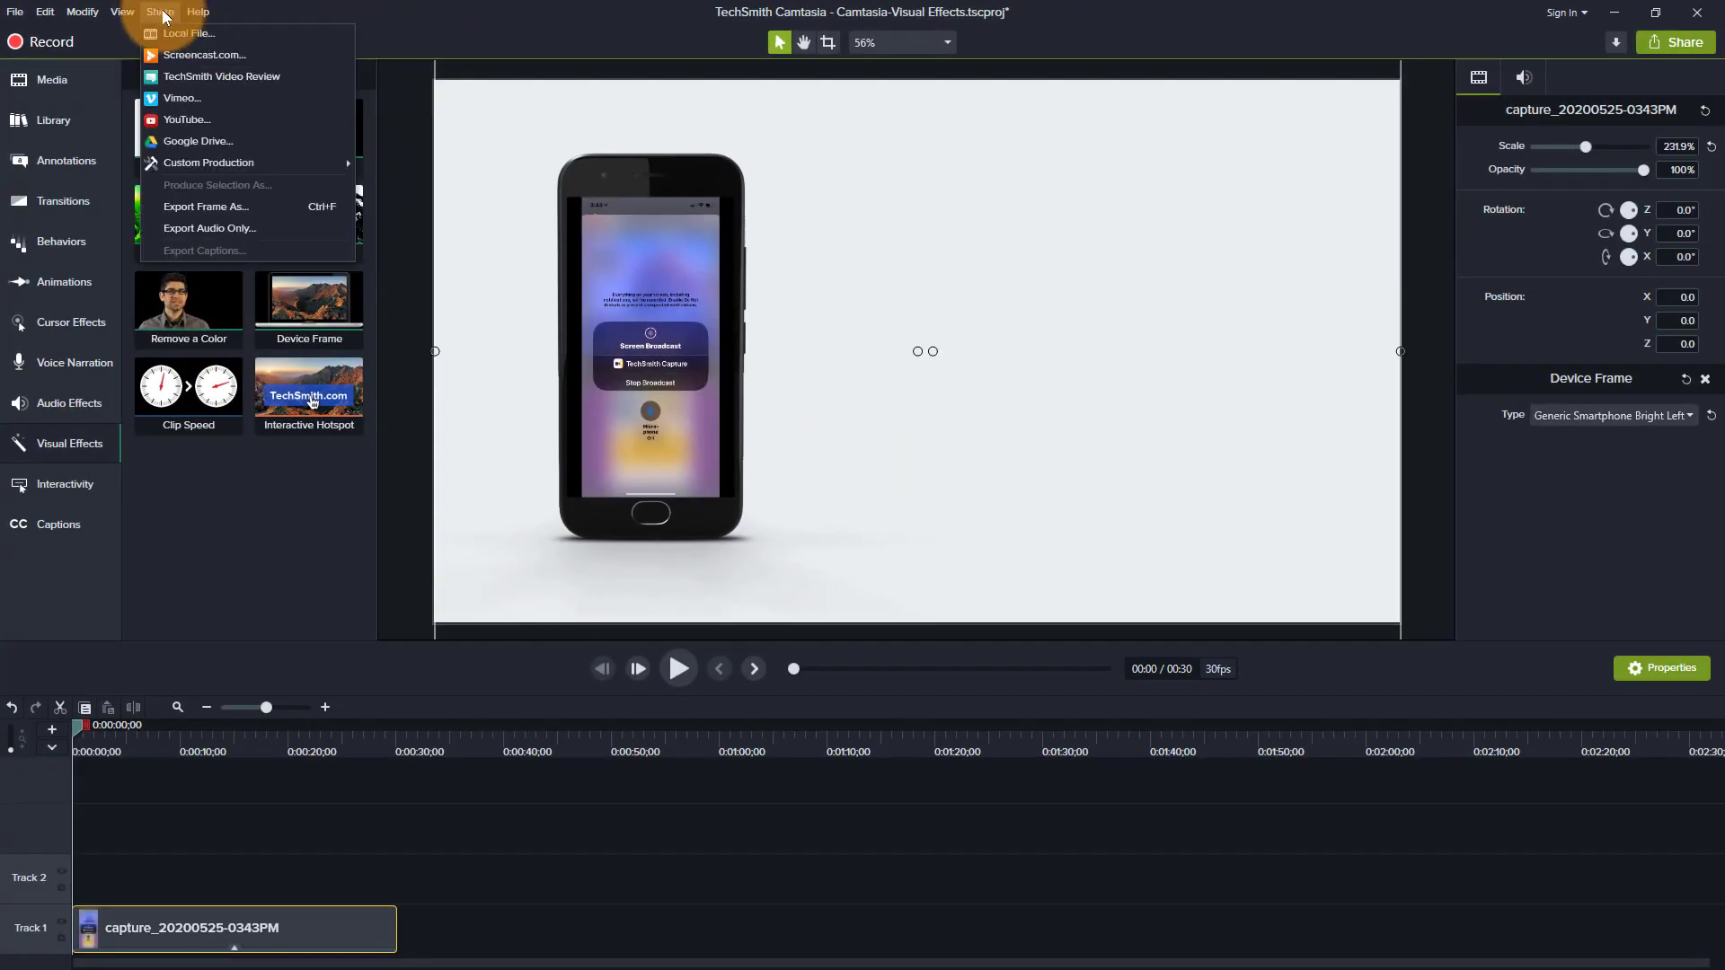
Start a local file export with the MP4 only (up to 1080p) preset and continue to the file-naming page.
left_click(165, 34)
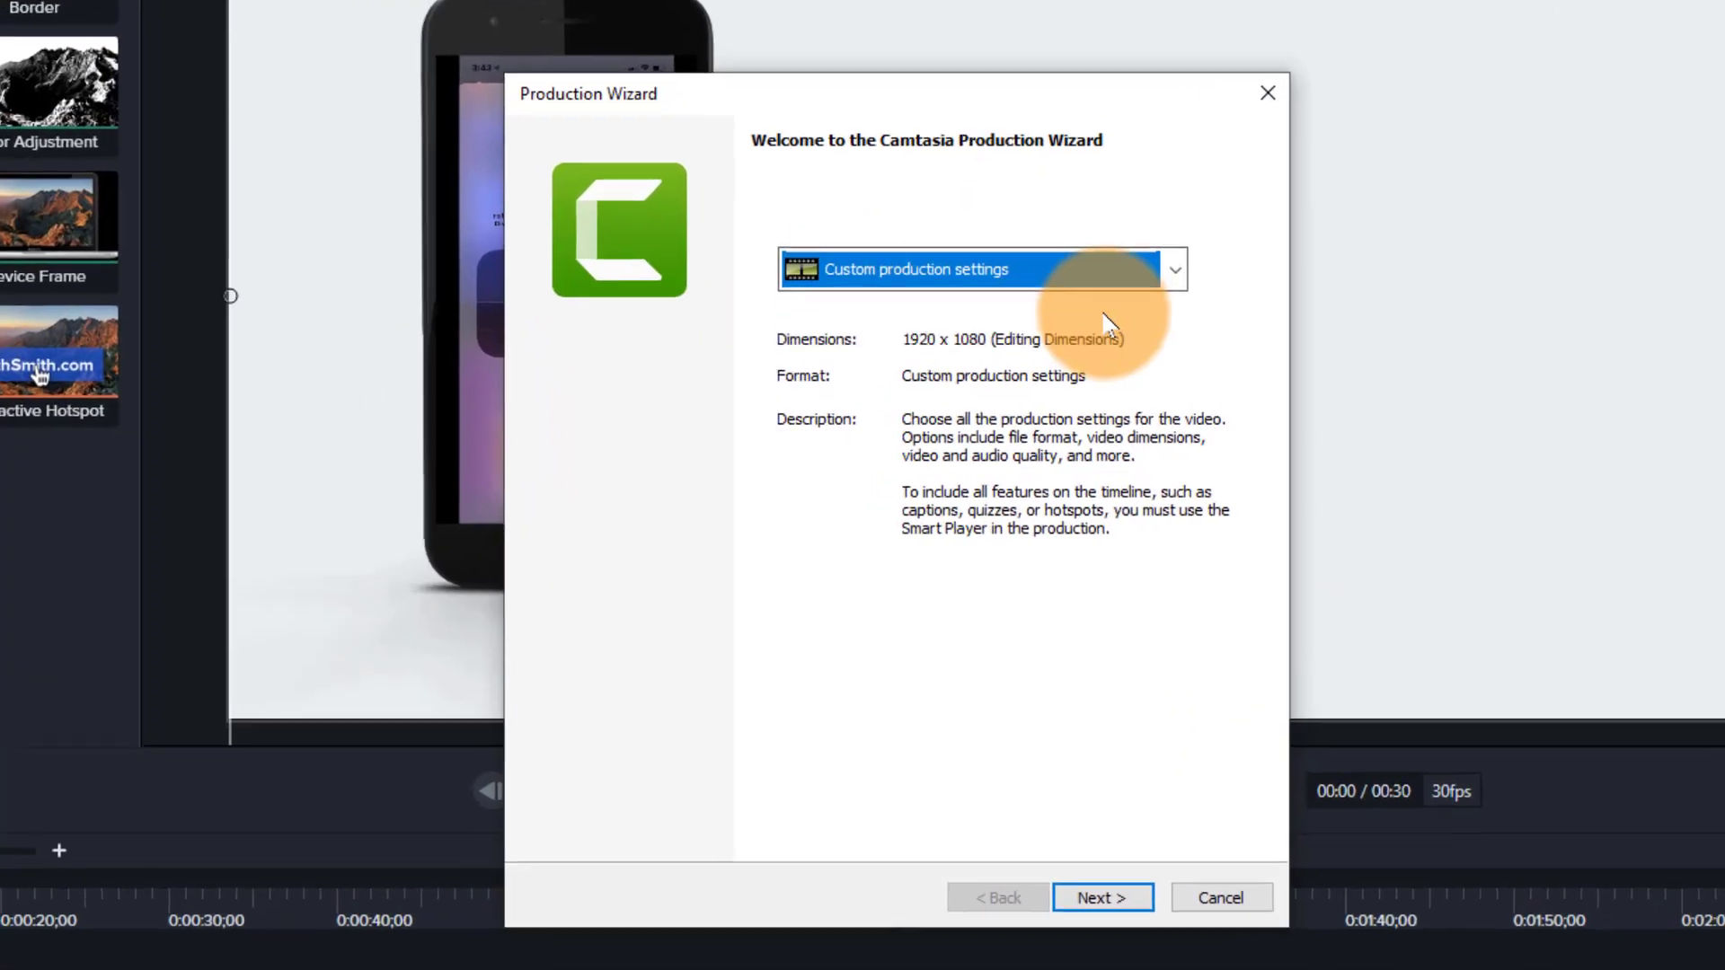
left_click(1174, 268)
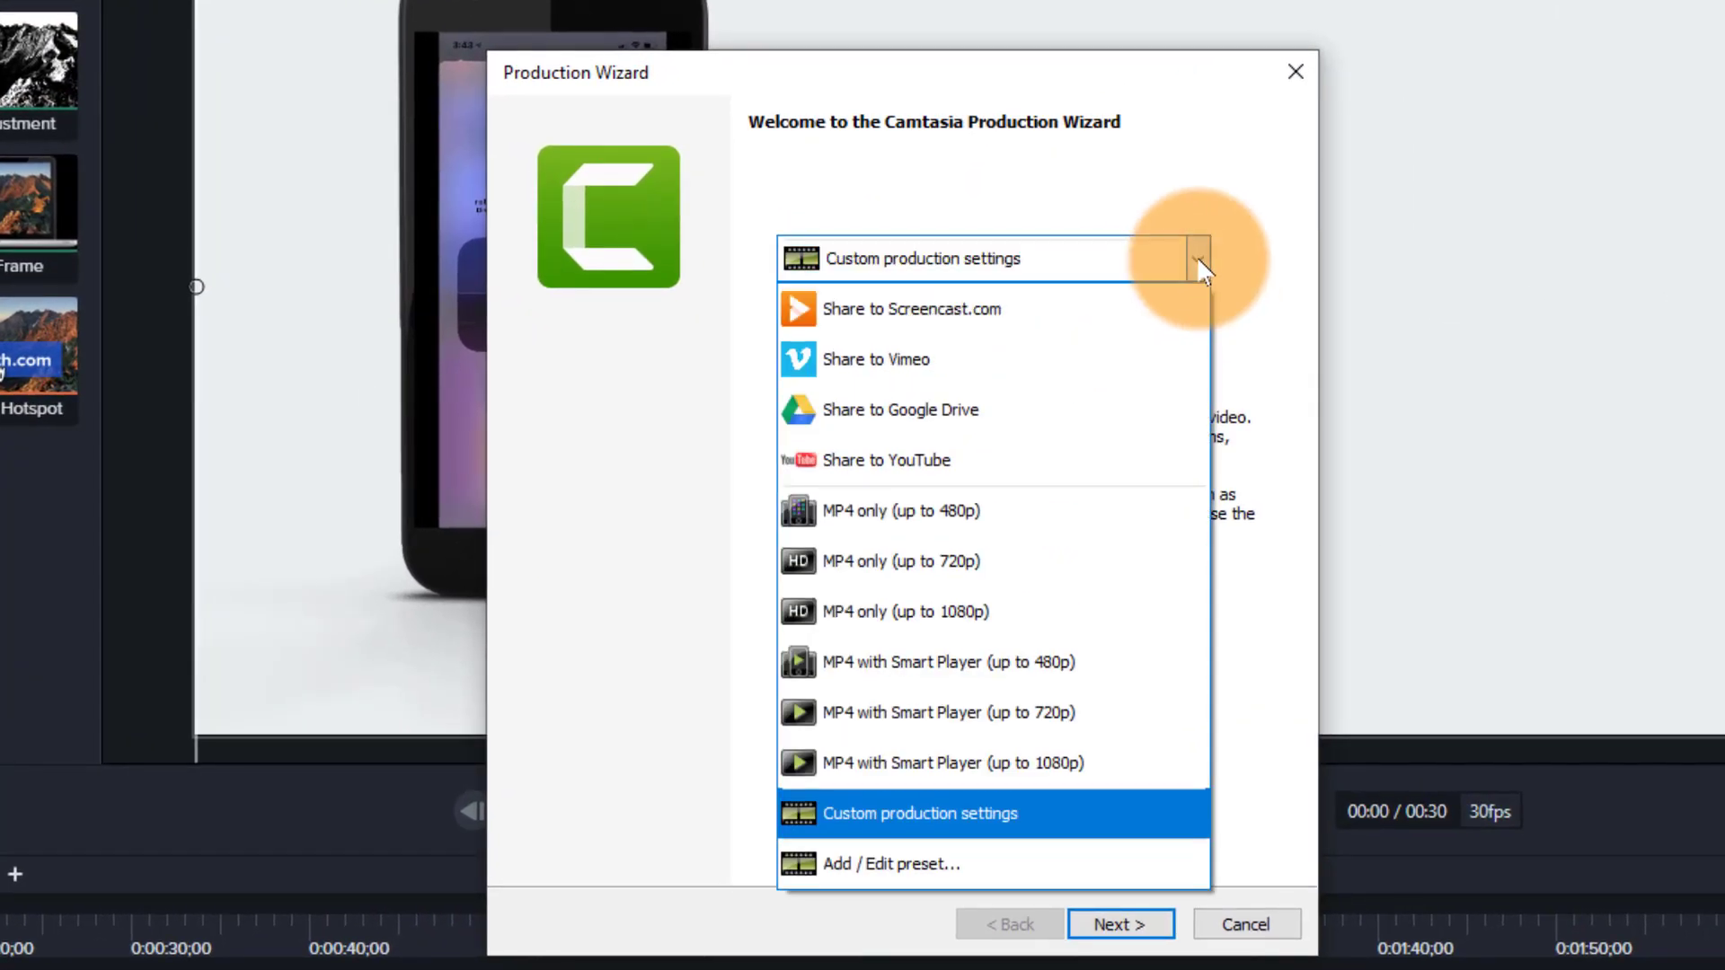
left_click(1123, 611)
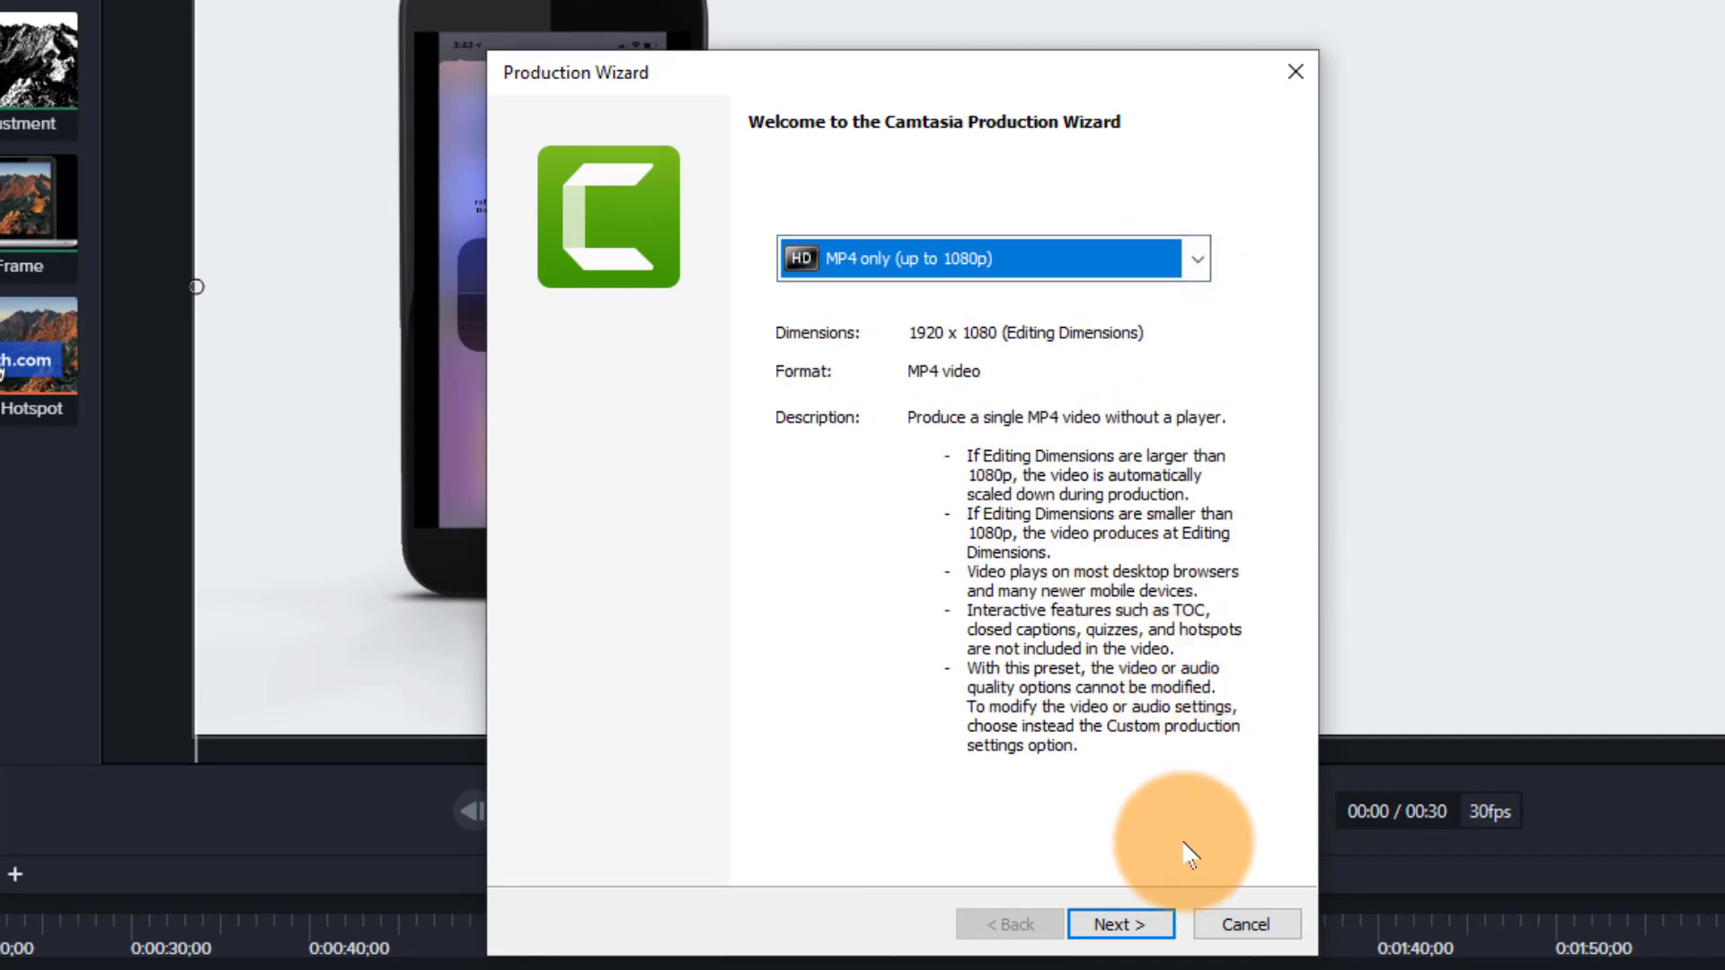
left_click(1130, 918)
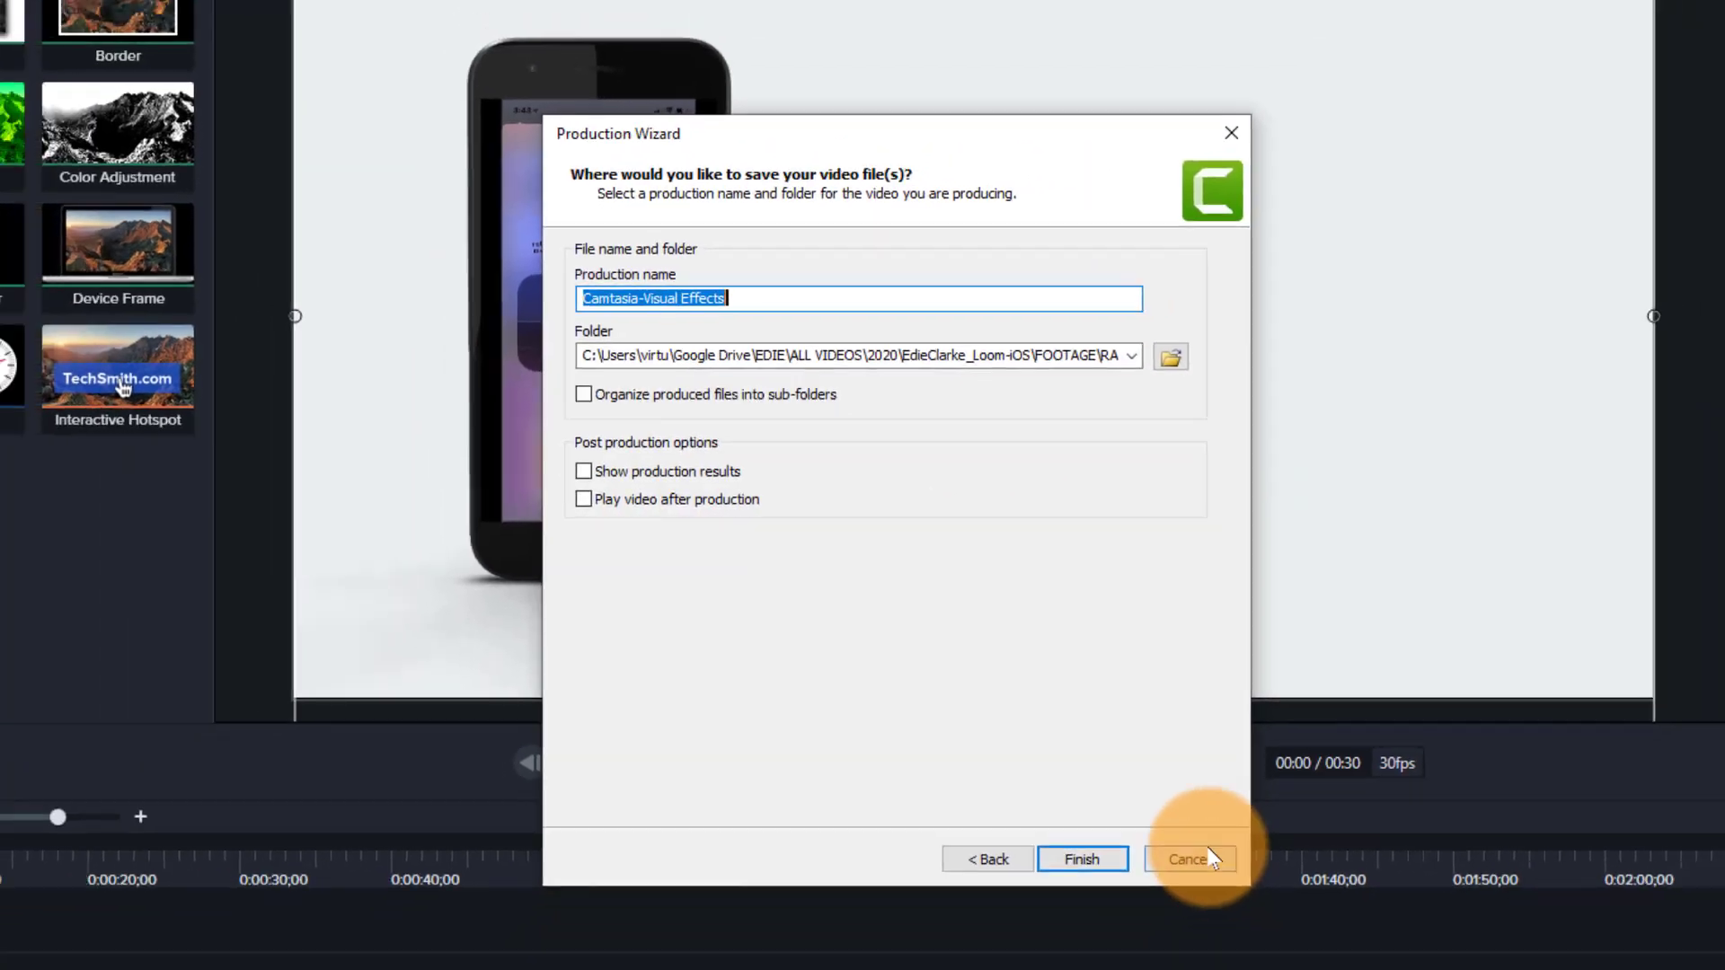
Cancel the Production Wizard, abandoning the export and returning to the phone-framed project.
left_click(1245, 925)
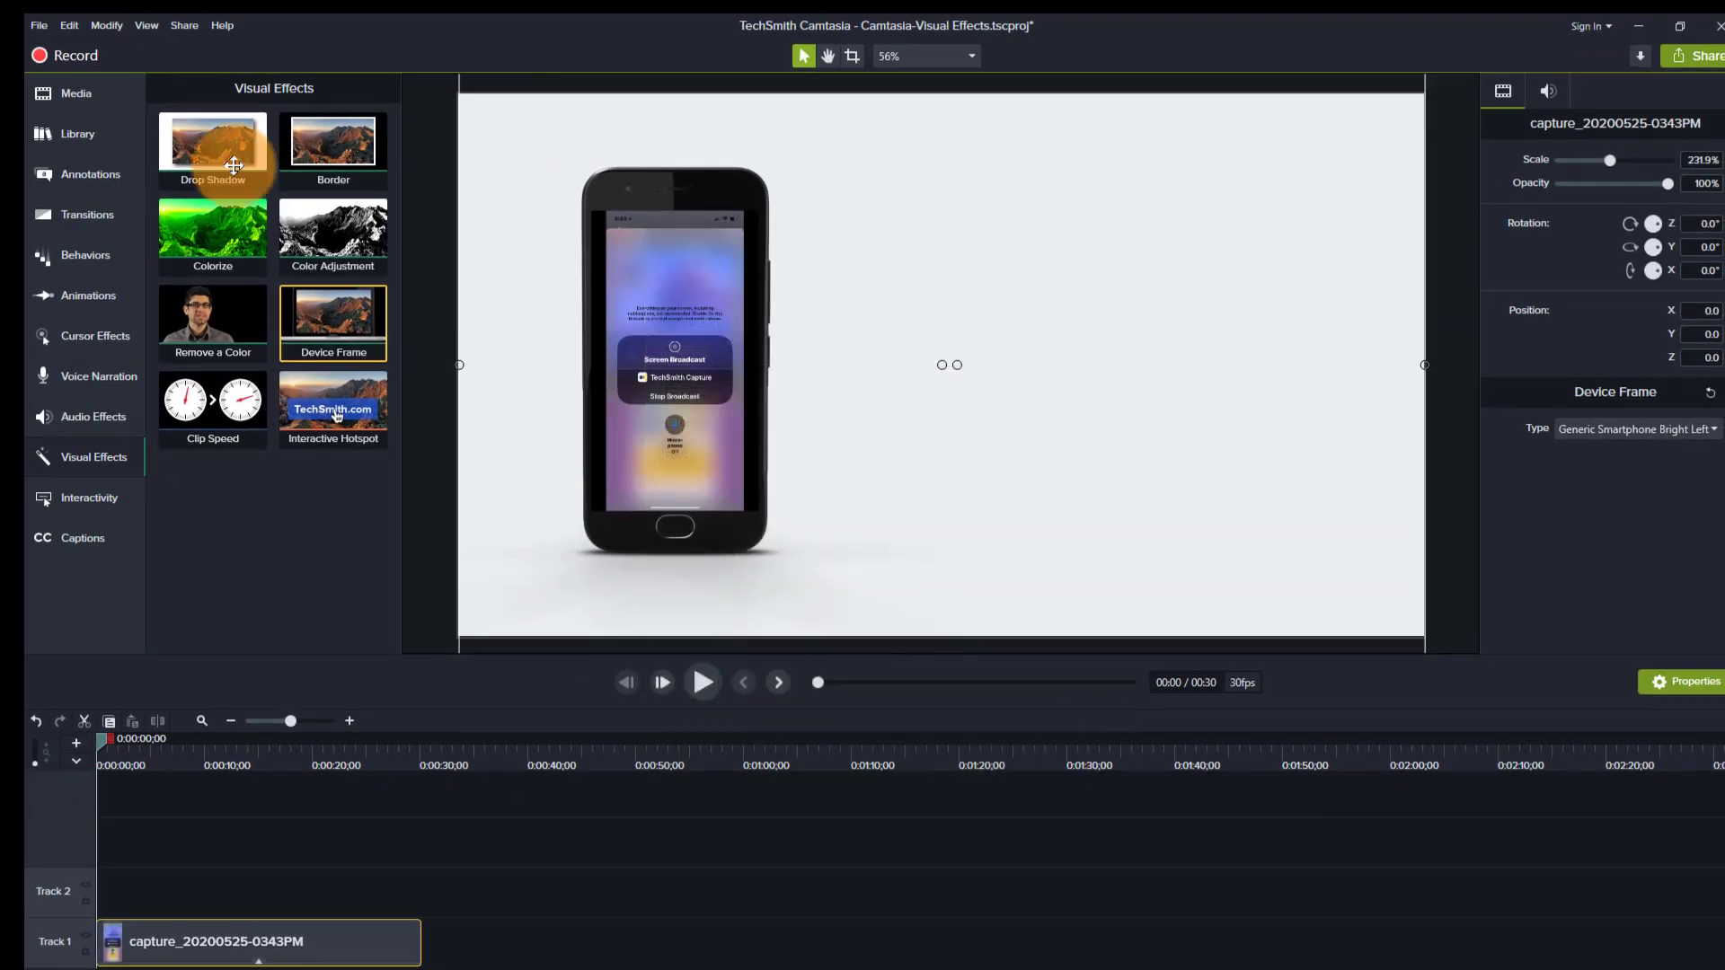